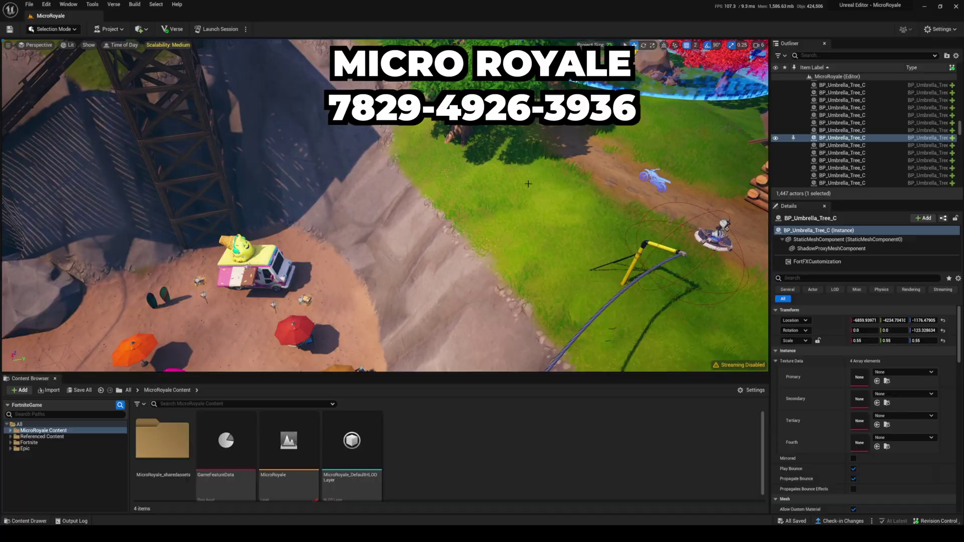
pyautogui.moveTo(464, 192); pyautogui.dragTo(452, 126, button='right')
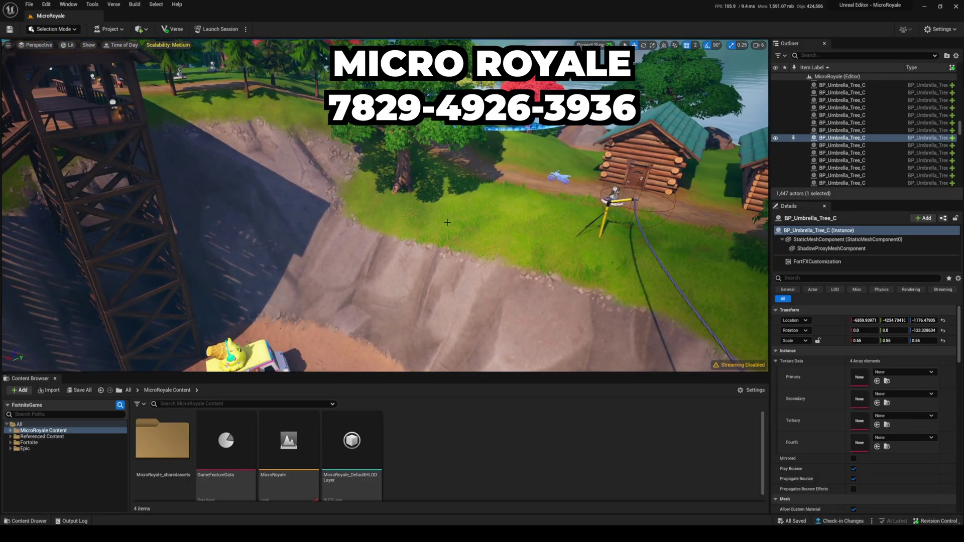
pyautogui.moveTo(448, 223); pyautogui.dragTo(491, 244, button='right')
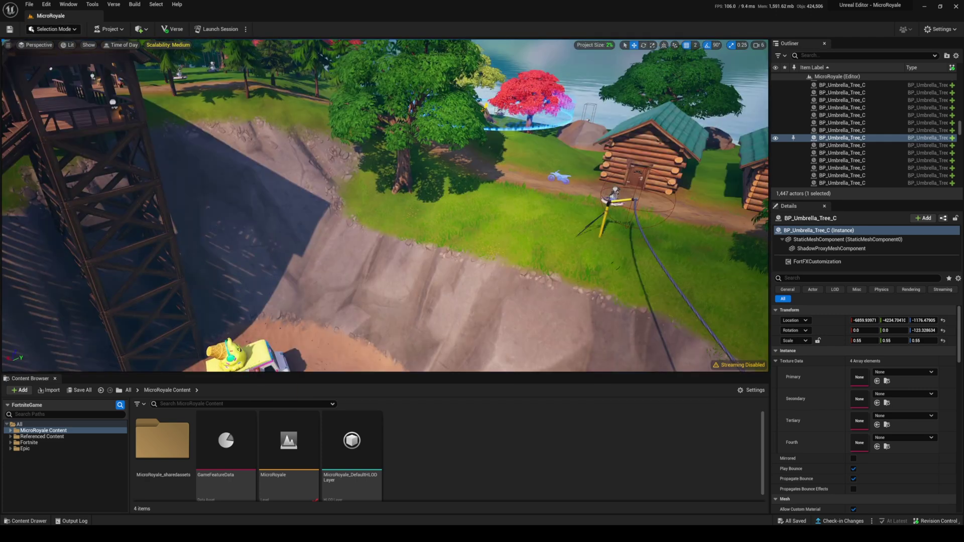
pyautogui.moveTo(447, 222)
pyautogui.mouseDown(button='right')
pyautogui.moveTo(357, 361)
pyautogui.moveTo(454, 218)
pyautogui.moveTo(450, 226)
pyautogui.mouseUp(button='right')
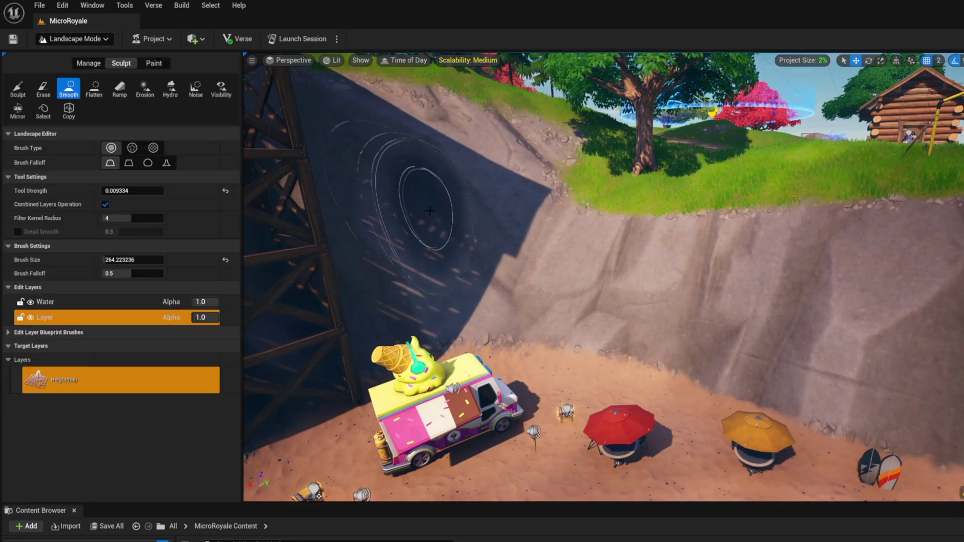
pyautogui.moveTo(409, 161); pyautogui.dragTo(411, 164, button='right')
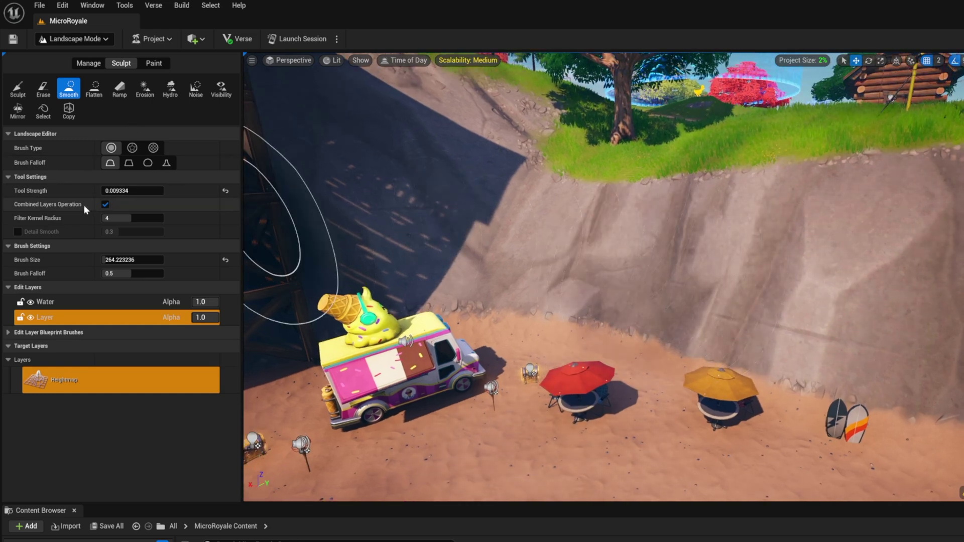
# Step: Rename the landscape edit layer below Water as Landscape and keep it selected for editing
pyautogui.click(30, 319)
pyautogui.click(30, 319)
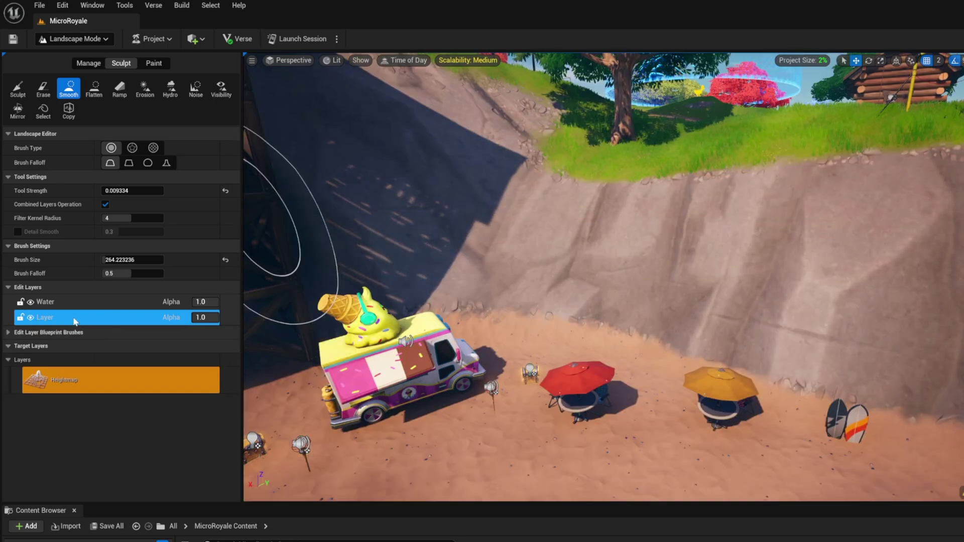
pyautogui.rightClick(54, 320)
pyautogui.click(79, 346)
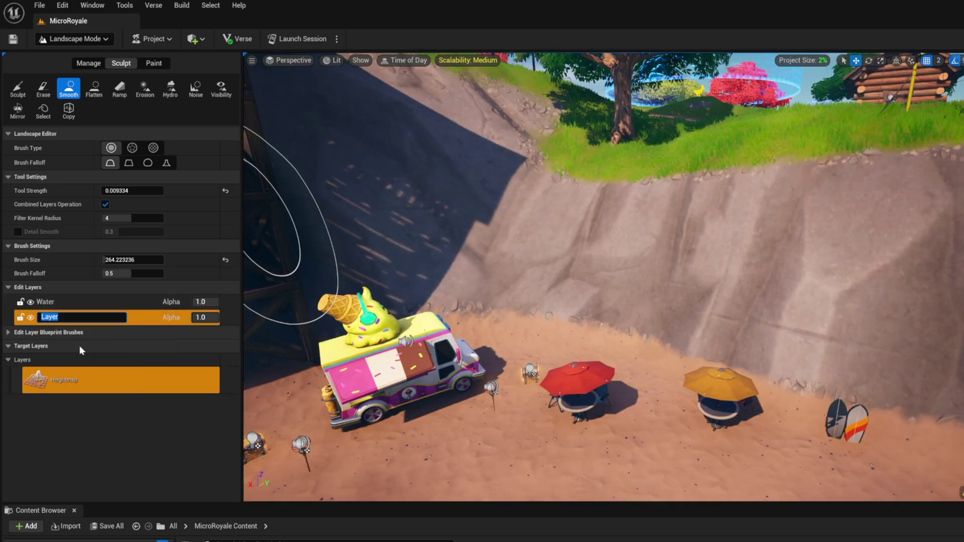
pyautogui.write('Landscap')
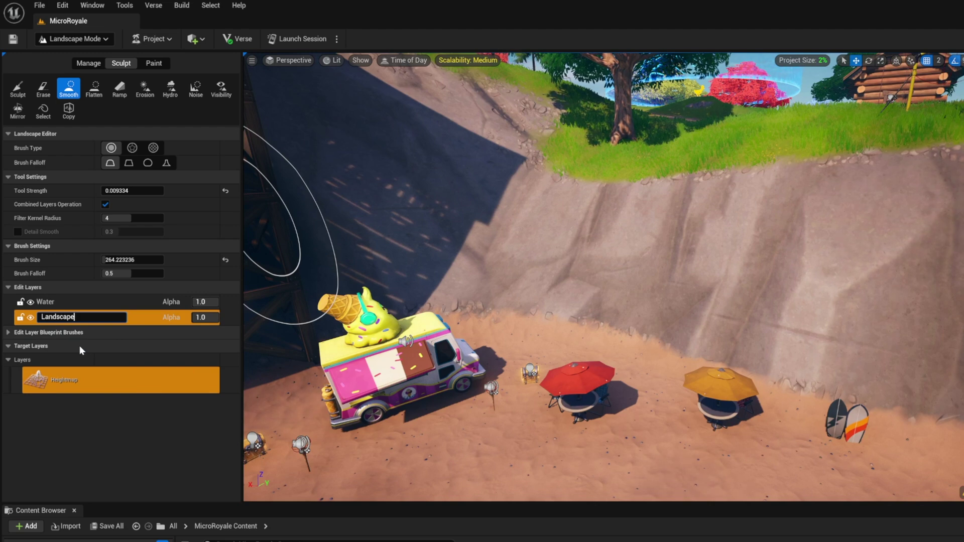
pyautogui.press('Return')
pyautogui.click(92, 321)
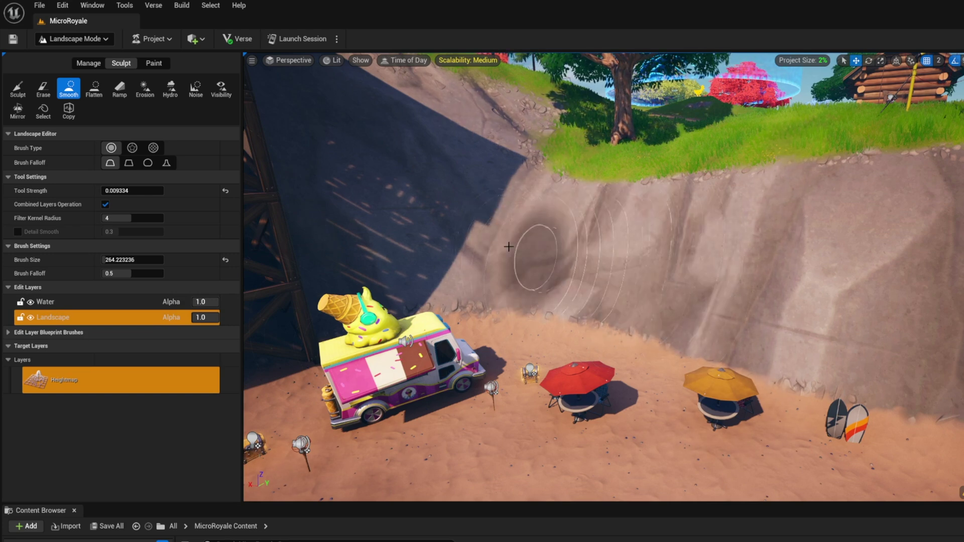
# Step: Cut a large opening through the cliff wall behind the ice cream truck with the Visibility tool at brush size about 156.87
pyautogui.click(221, 90)
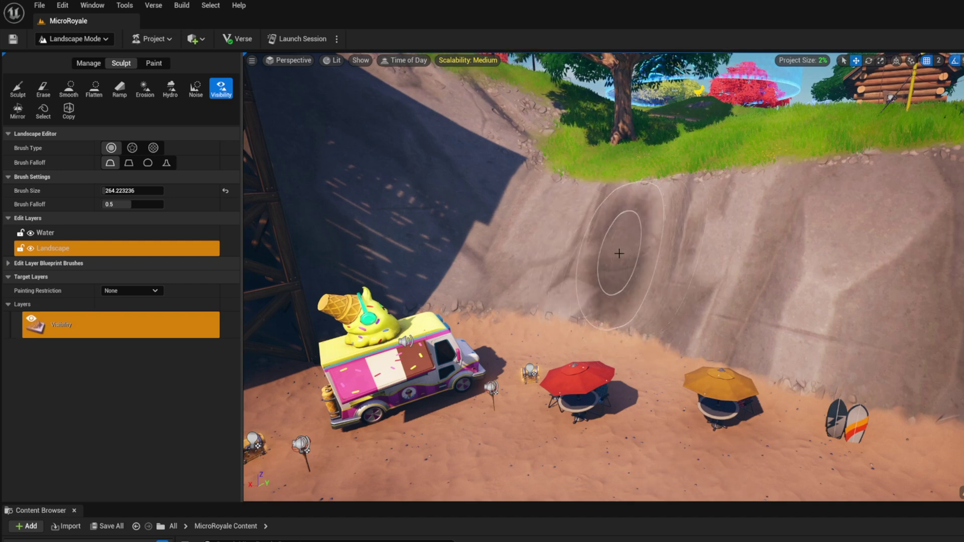
pyautogui.moveTo(133, 191); pyautogui.dragTo(126, 190)
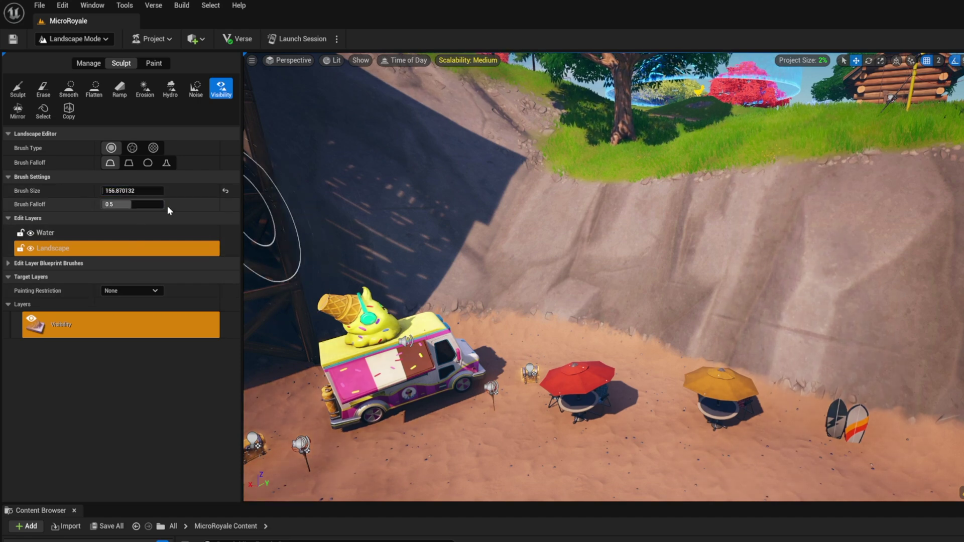
pyautogui.click(622, 251)
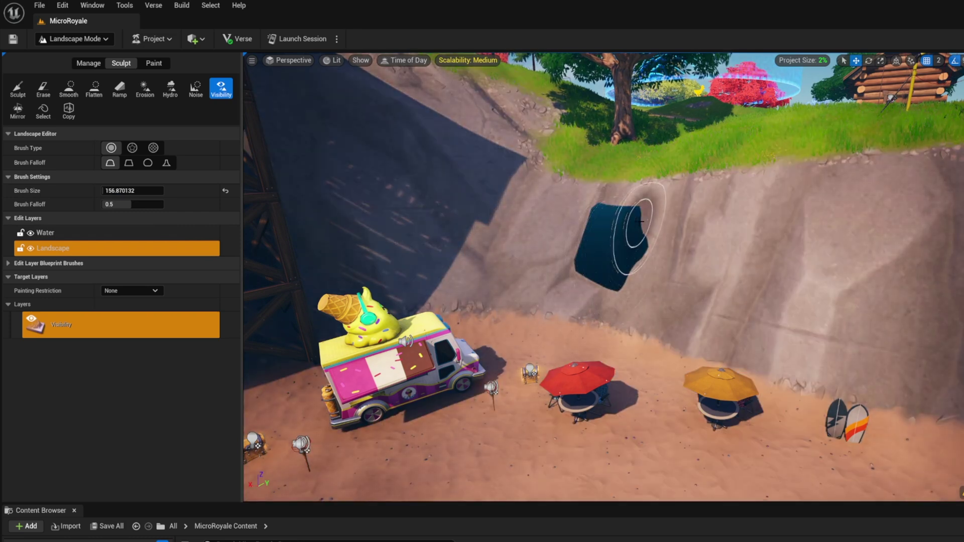
pyautogui.moveTo(640, 221)
pyautogui.mouseDown()
pyautogui.moveTo(644, 230)
pyautogui.moveTo(586, 271)
pyautogui.moveTo(658, 240)
pyautogui.mouseUp()
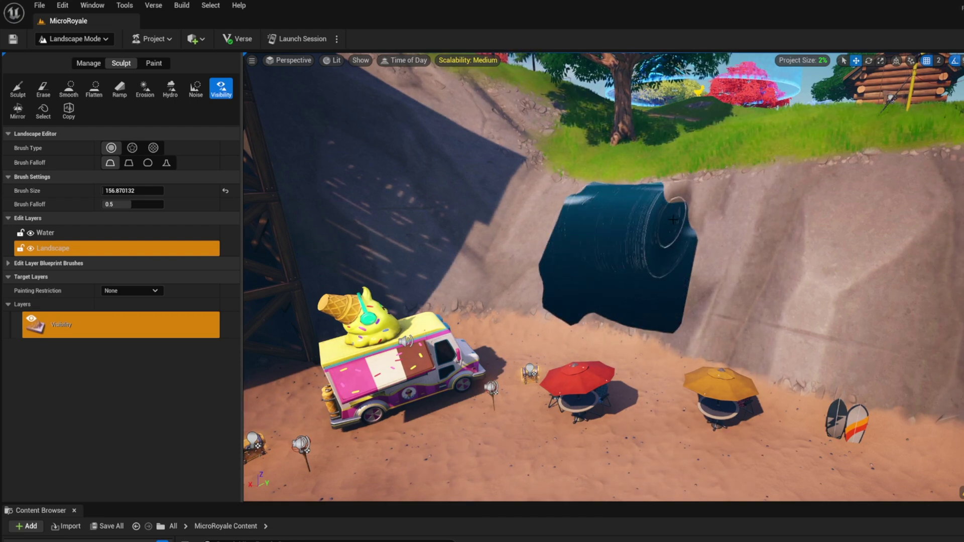
pyautogui.moveTo(647, 312); pyautogui.dragTo(720, 307)
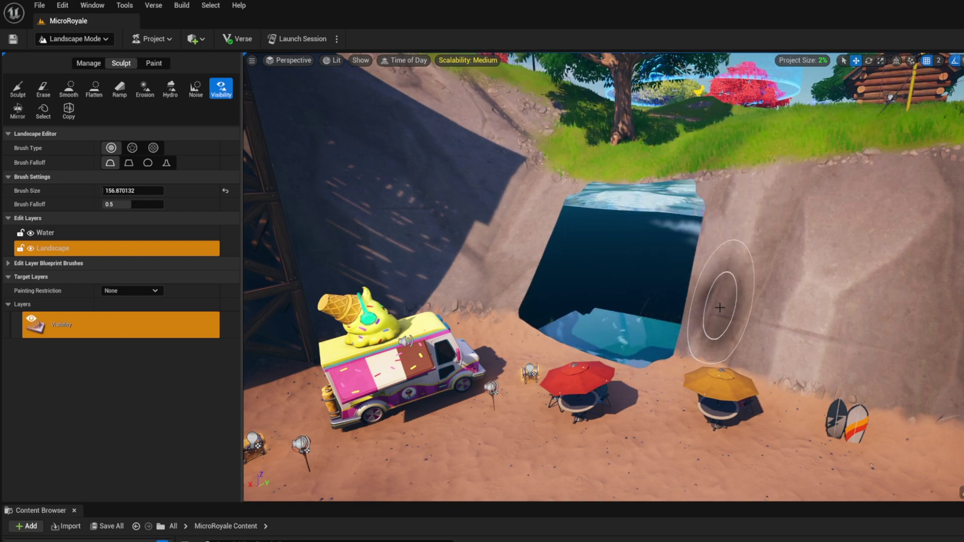
# Step: Start a new landscape and position its preview behind and below the cliff opening at location -4054, 7061, -1251
pyautogui.moveTo(651, 250)
pyautogui.mouseDown(button='right')
pyautogui.moveTo(728, 250)
pyautogui.moveTo(688, 250)
pyautogui.moveTo(663, 211)
pyautogui.moveTo(658, 236)
pyautogui.moveTo(621, 248)
pyautogui.mouseUp(button='right')
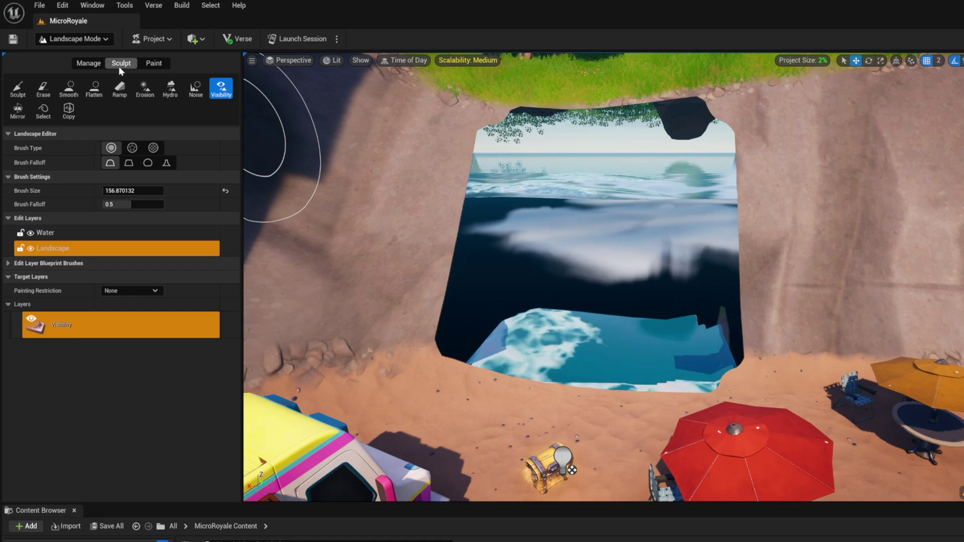
pyautogui.click(88, 63)
pyautogui.click(15, 92)
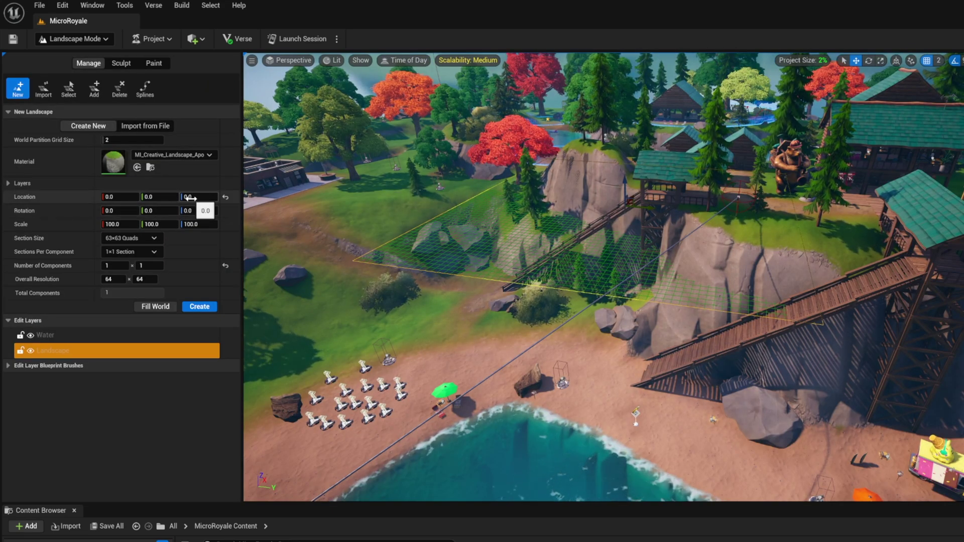
pyautogui.moveTo(190, 198); pyautogui.dragTo(140, 198)
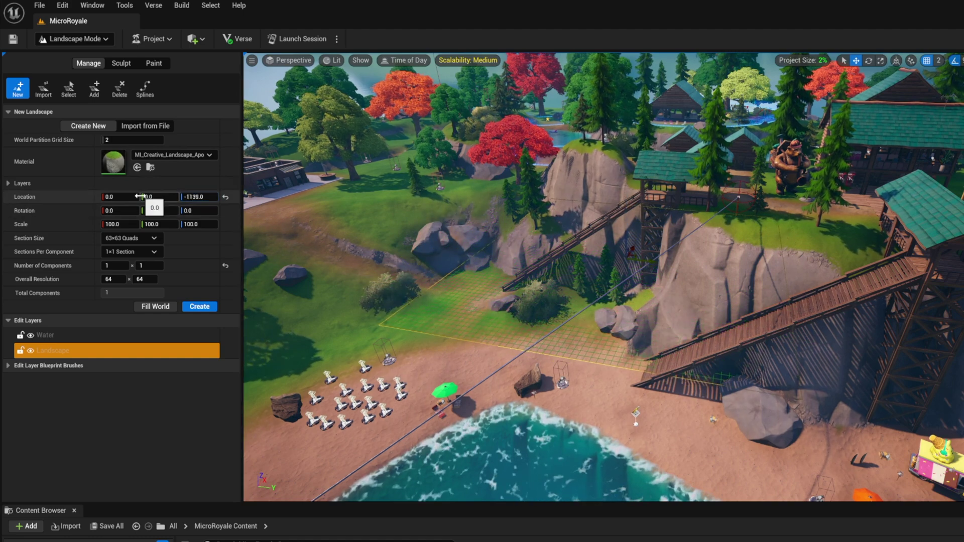
pyautogui.moveTo(144, 196); pyautogui.dragTo(195, 196)
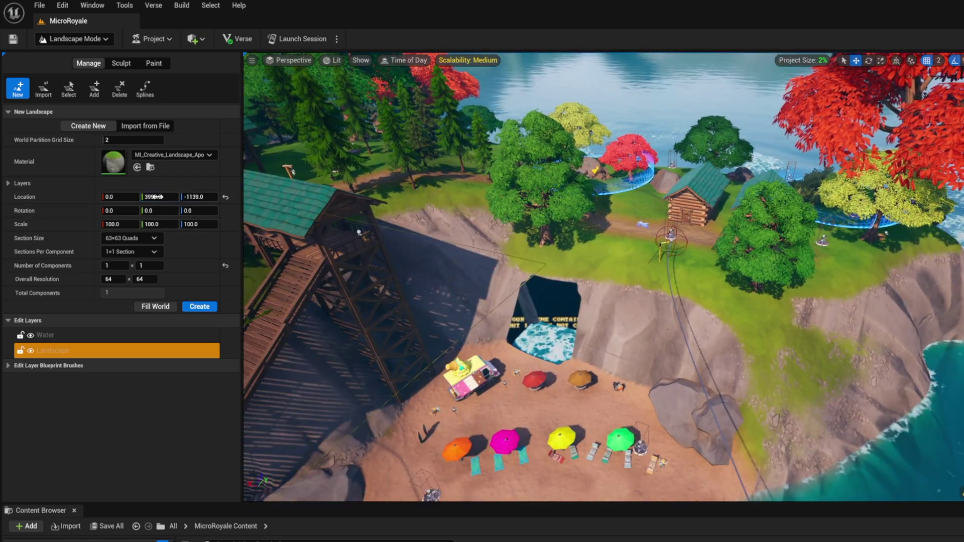
pyautogui.moveTo(149, 197); pyautogui.dragTo(179, 197)
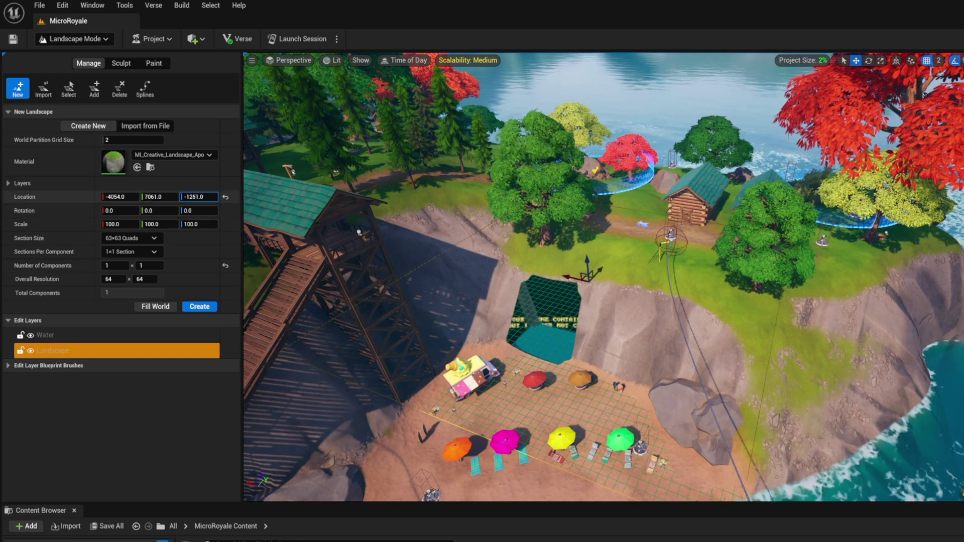
# Step: Set the new landscape's Z location to -1183 and create the landscape
pyautogui.moveTo(199, 197)
pyautogui.mouseDown()
pyautogui.moveTo(210, 197)
pyautogui.moveTo(190, 197)
pyautogui.mouseUp()
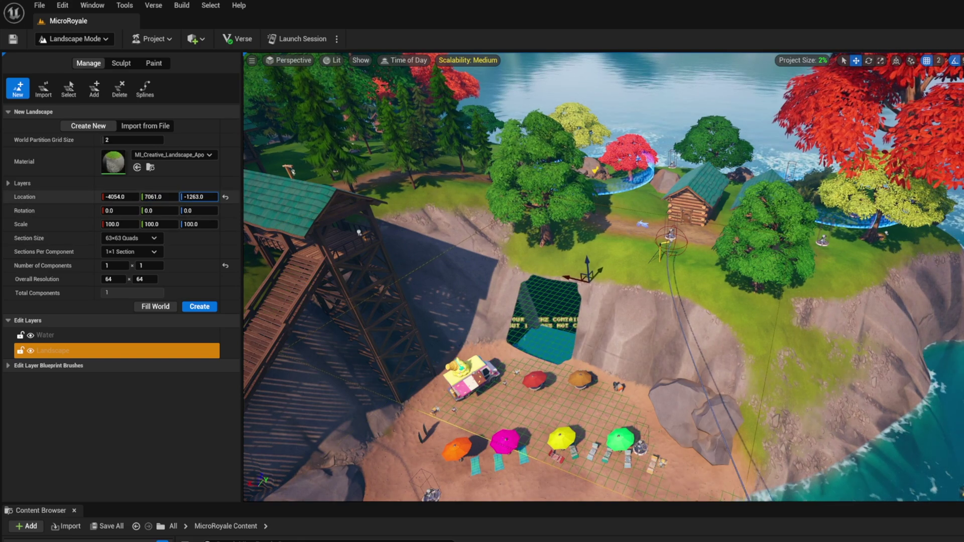
pyautogui.scroll(7, 602, 355)
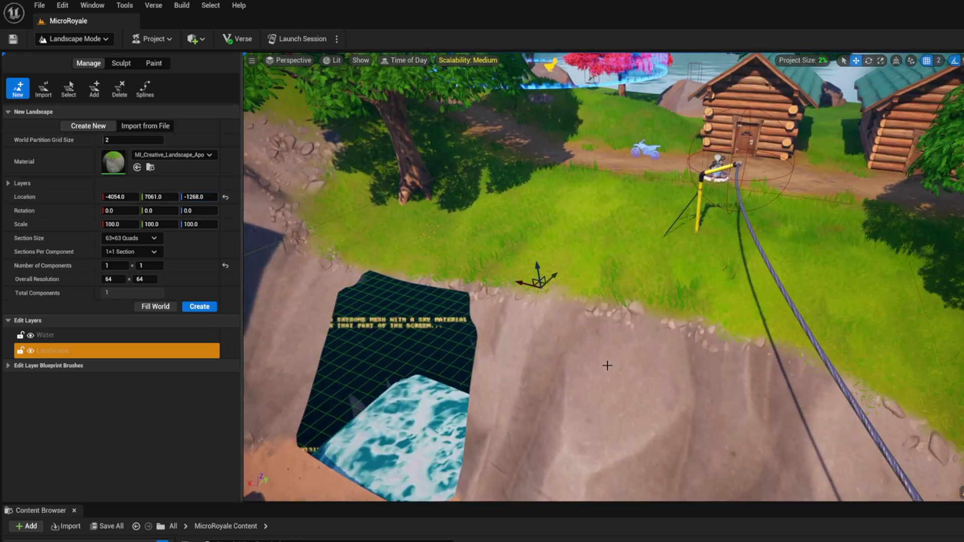
pyautogui.moveTo(607, 366); pyautogui.dragTo(512, 402, button='right')
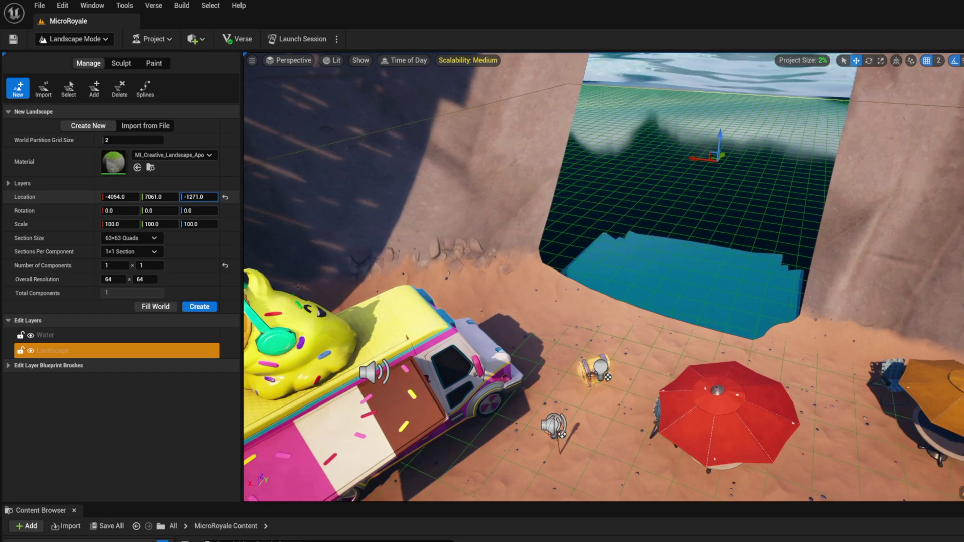
pyautogui.moveTo(189, 197); pyautogui.dragTo(190, 196)
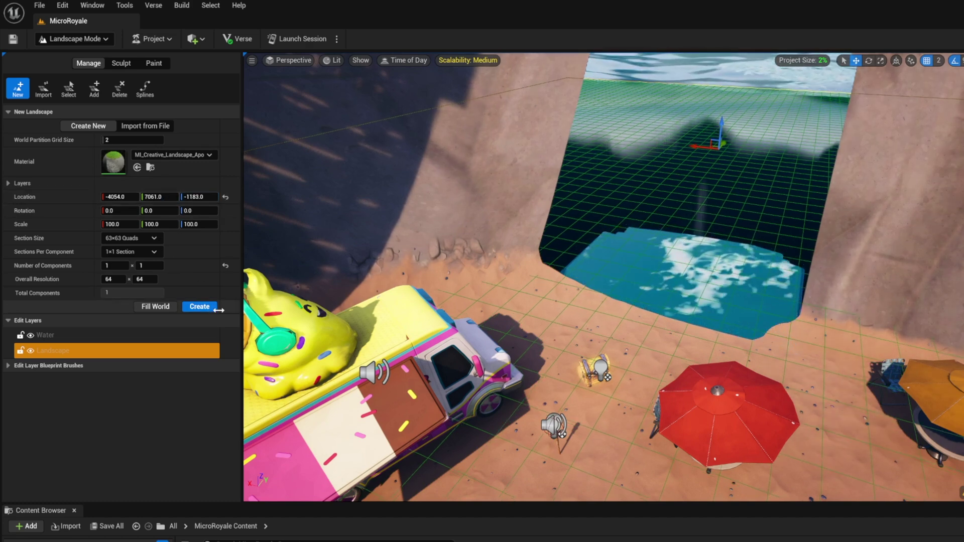
pyautogui.click(206, 310)
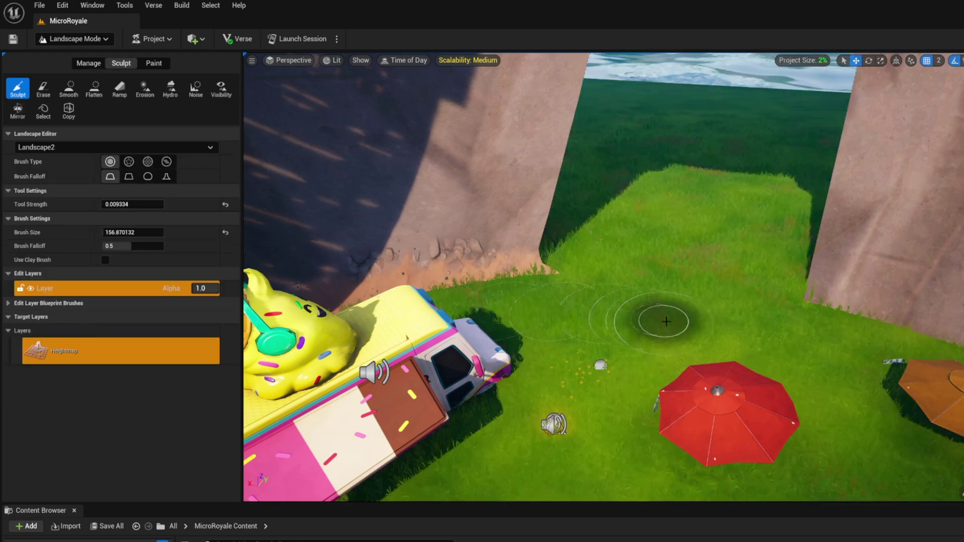
# Step: Lower the new landscape's grass beneath the beach sand with the Noise tool in Sub mode, using brush size about 1172.68
pyautogui.scroll(-6, 666, 321)
pyautogui.scroll(-5, 665, 321)
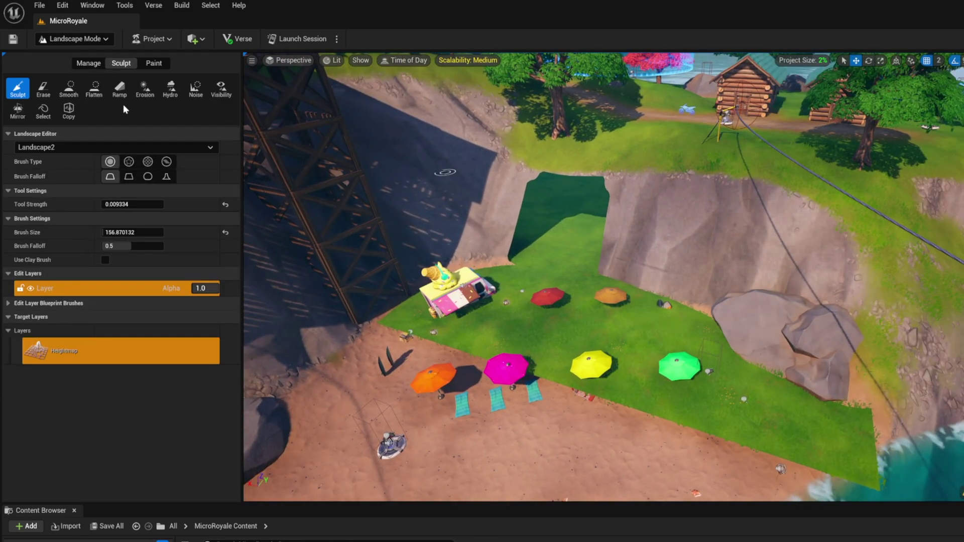
pyautogui.click(196, 91)
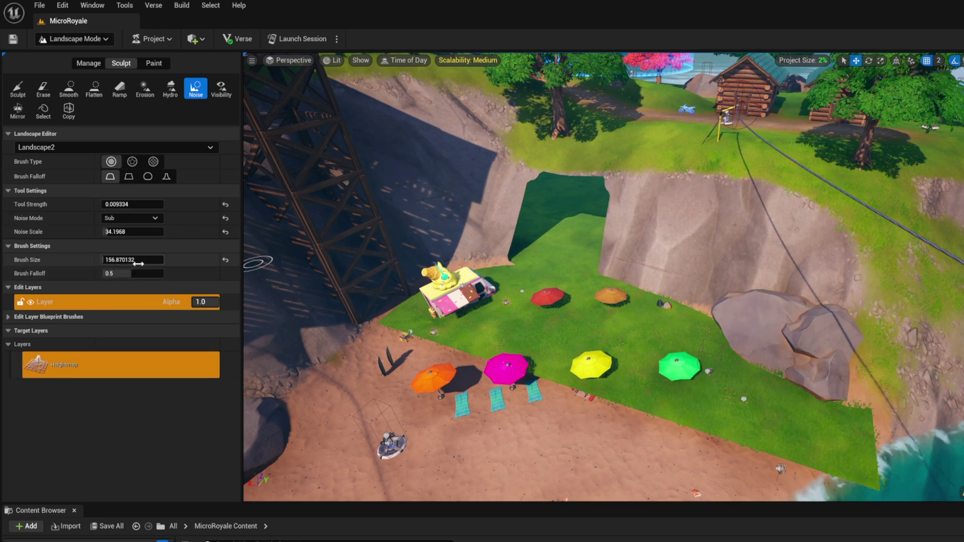
pyautogui.moveTo(723, 413)
pyautogui.mouseDown()
pyautogui.moveTo(915, 491)
pyautogui.moveTo(857, 500)
pyautogui.mouseUp()
pyautogui.scroll(-3, 872, 488)
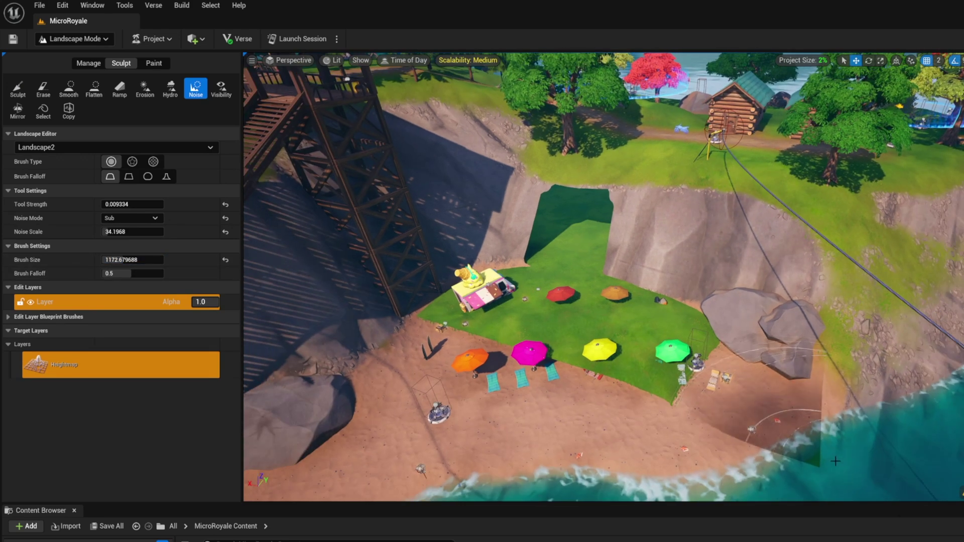
pyautogui.press('a')
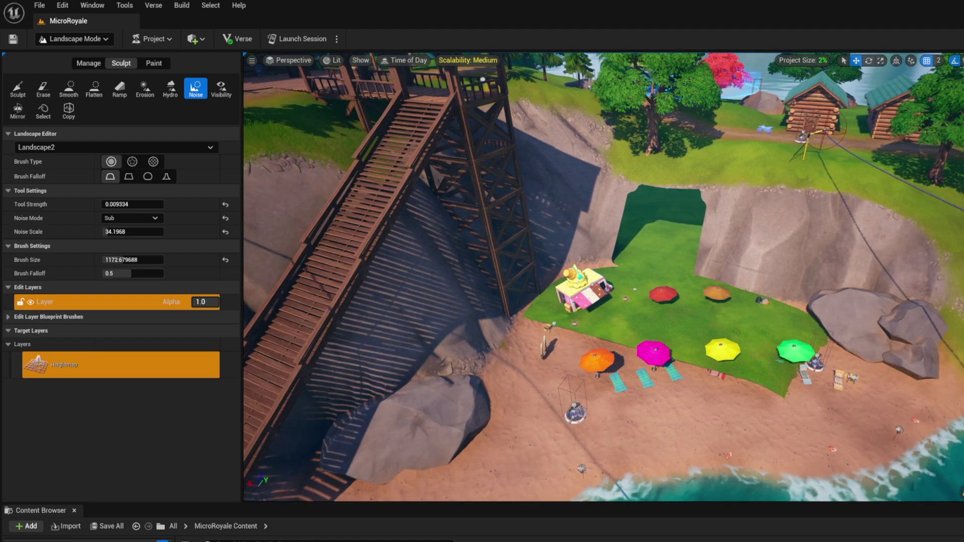
pyautogui.moveTo(626, 370); pyautogui.dragTo(605, 400)
pyautogui.scroll(3, 856, 419)
pyautogui.moveTo(856, 419)
pyautogui.mouseDown()
pyautogui.moveTo(672, 385)
pyautogui.moveTo(632, 394)
pyautogui.moveTo(792, 431)
pyautogui.mouseUp()
pyautogui.scroll(5, 791, 430)
pyautogui.scroll(5, 792, 430)
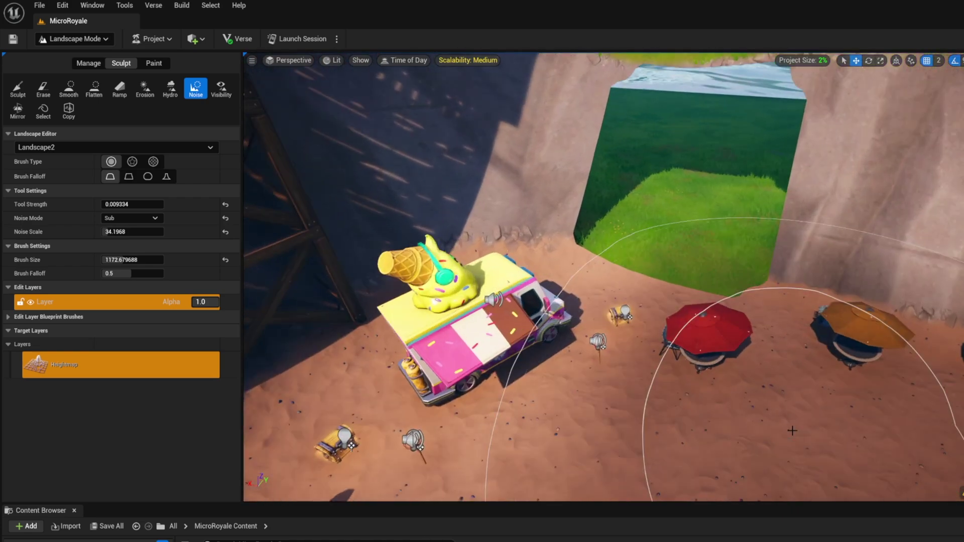
# Step: Raise the new landscape's grass at the entrance of the cliff opening with the Sculpt tool
pyautogui.click(17, 89)
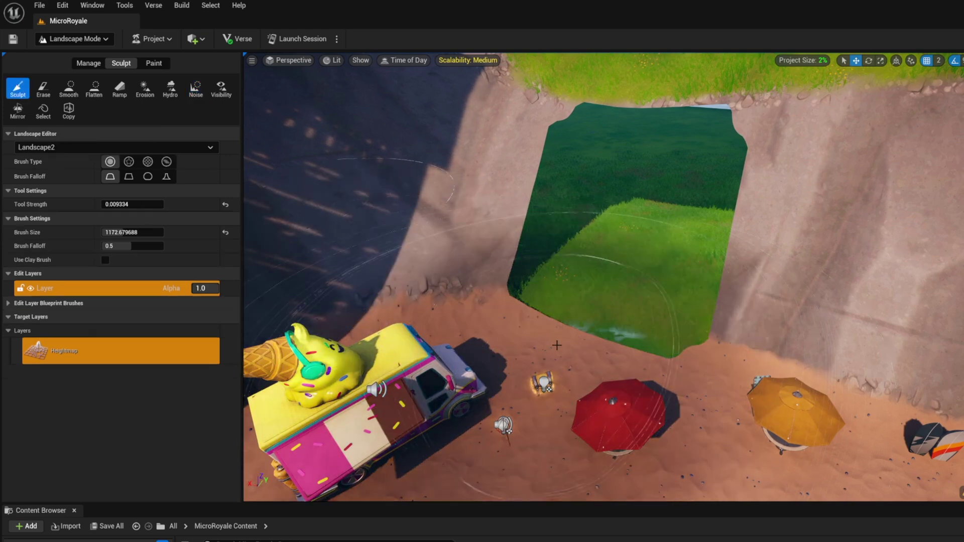
pyautogui.moveTo(609, 402)
pyautogui.mouseDown()
pyautogui.moveTo(558, 367)
pyautogui.moveTo(497, 347)
pyautogui.moveTo(412, 331)
pyautogui.moveTo(336, 334)
pyautogui.mouseUp()
pyautogui.moveTo(693, 400); pyautogui.dragTo(692, 341, button='right')
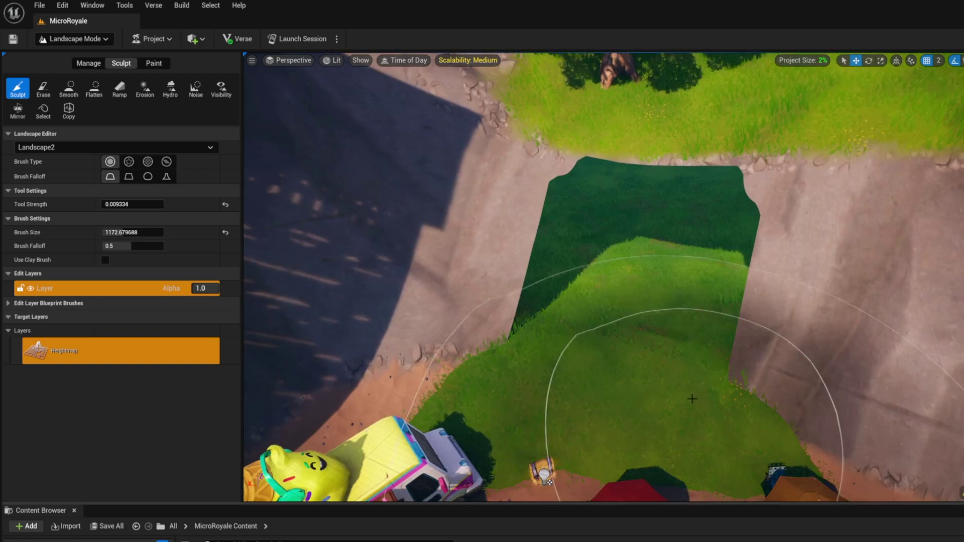
pyautogui.scroll(2, 692, 399)
pyautogui.scroll(-5, 692, 399)
# Step: Raise the grass terrain inside the cliff opening with the Sculpt tool at strength about 0.19
pyautogui.click(69, 89)
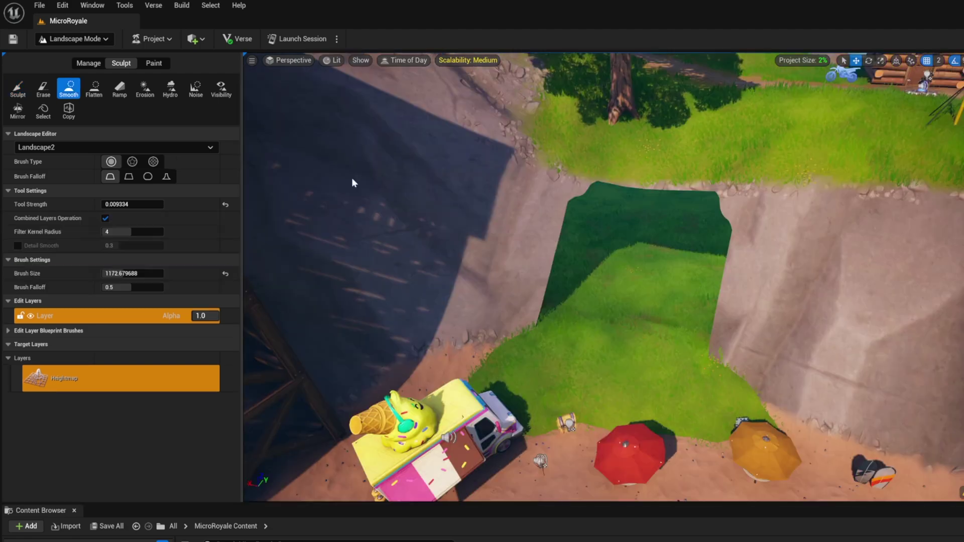
pyautogui.scroll(8, 658, 339)
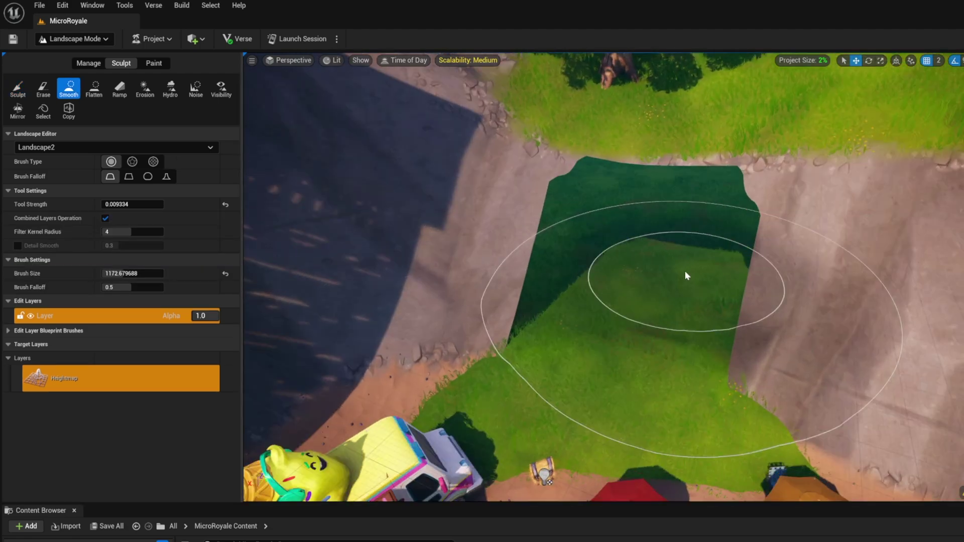
pyautogui.scroll(-5, 683, 259)
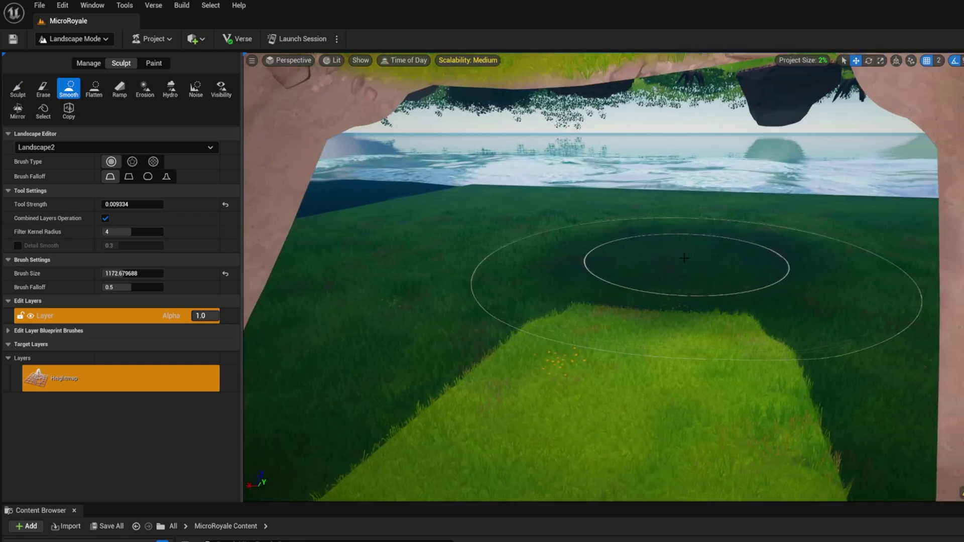
pyautogui.click(17, 88)
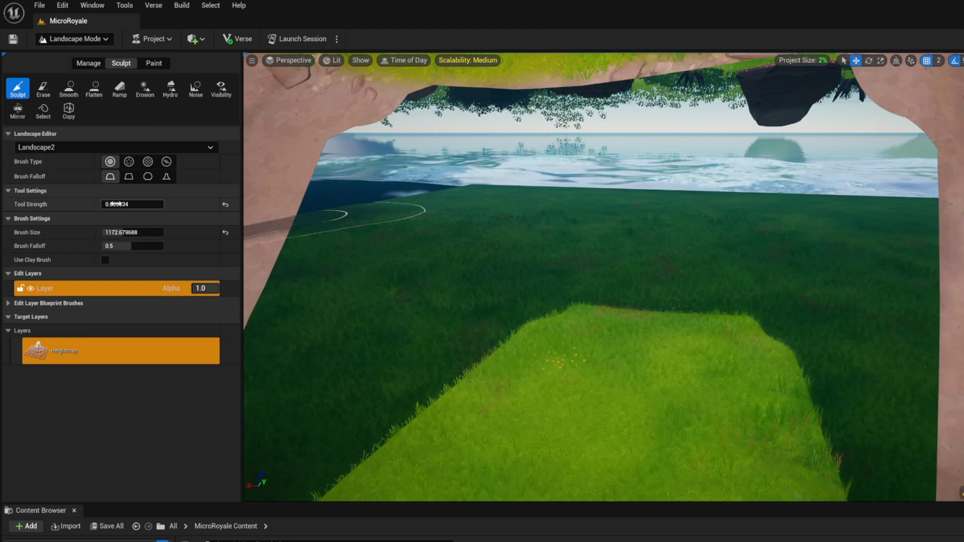
pyautogui.moveTo(112, 205); pyautogui.dragTo(114, 205)
pyautogui.moveTo(441, 236)
pyautogui.mouseDown()
pyautogui.moveTo(563, 224)
pyautogui.moveTo(880, 250)
pyautogui.moveTo(658, 348)
pyautogui.moveTo(656, 211)
pyautogui.moveTo(623, 246)
pyautogui.mouseUp()
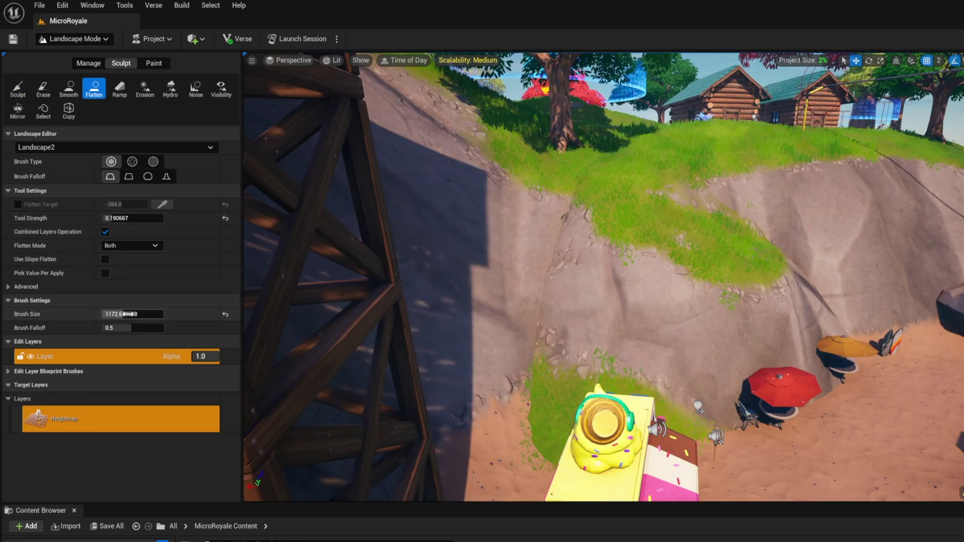
# Step: Flatten the second landscape's grass along the side of the cave entrance, using brush size about 264.22
pyautogui.moveTo(653, 427); pyautogui.dragTo(703, 412, button='right')
pyautogui.moveTo(490, 365)
pyautogui.mouseDown()
pyautogui.moveTo(511, 346)
pyautogui.moveTo(499, 319)
pyautogui.moveTo(451, 324)
pyautogui.mouseUp()
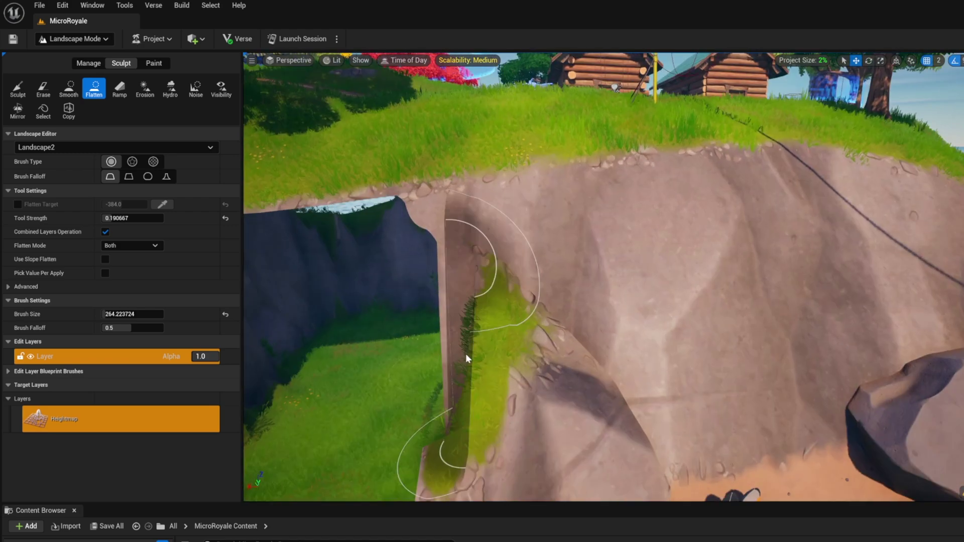
pyautogui.moveTo(465, 353); pyautogui.dragTo(485, 346)
# Step: Reshape the landscape's walls and floor just inside the cave entrance with the Sculpt tool at strength about 0.19
pyautogui.click(17, 88)
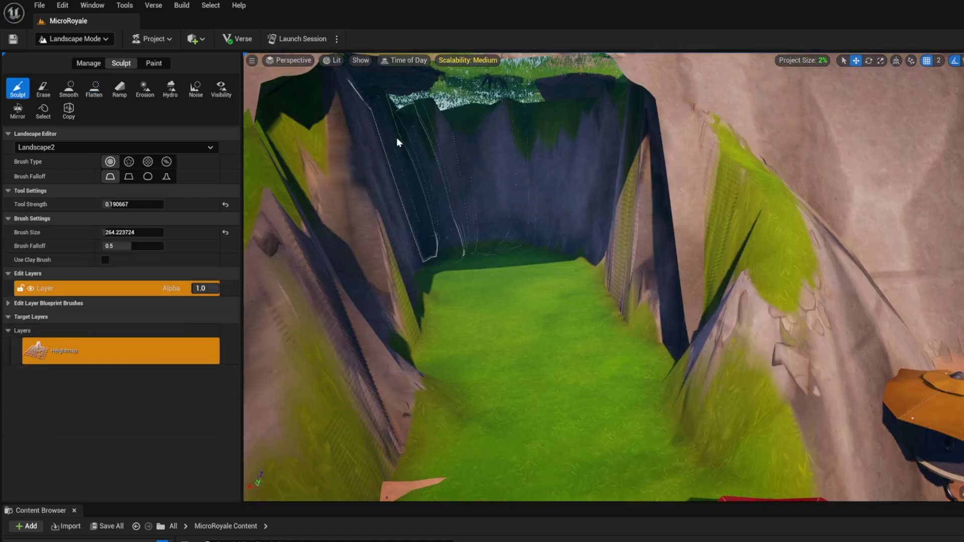
pyautogui.moveTo(490, 139)
pyautogui.mouseDown()
pyautogui.moveTo(532, 144)
pyautogui.moveTo(403, 152)
pyautogui.moveTo(605, 146)
pyautogui.mouseUp()
pyautogui.scroll(-3, 596, 325)
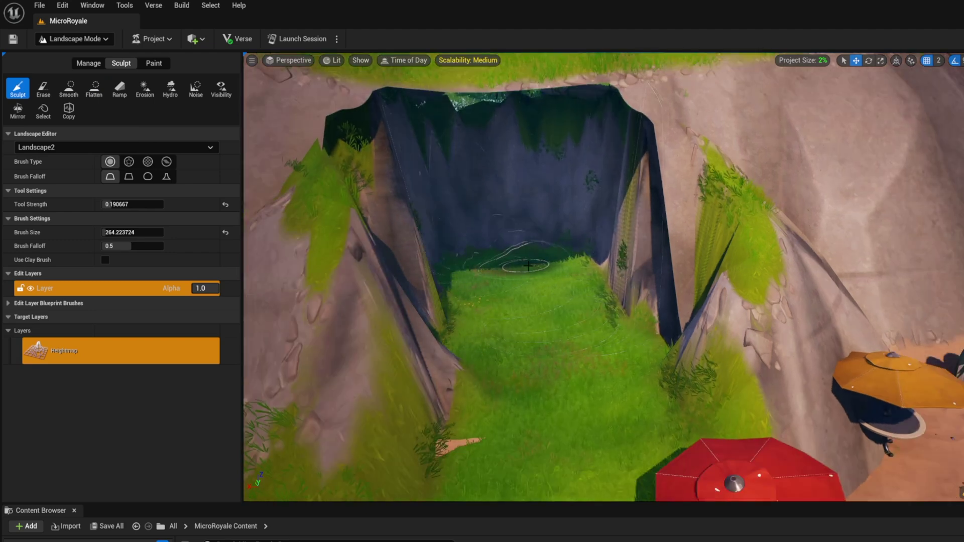
pyautogui.scroll(-1, 505, 277)
pyautogui.moveTo(653, 289)
pyautogui.mouseDown()
pyautogui.moveTo(700, 251)
pyautogui.moveTo(635, 327)
pyautogui.mouseUp()
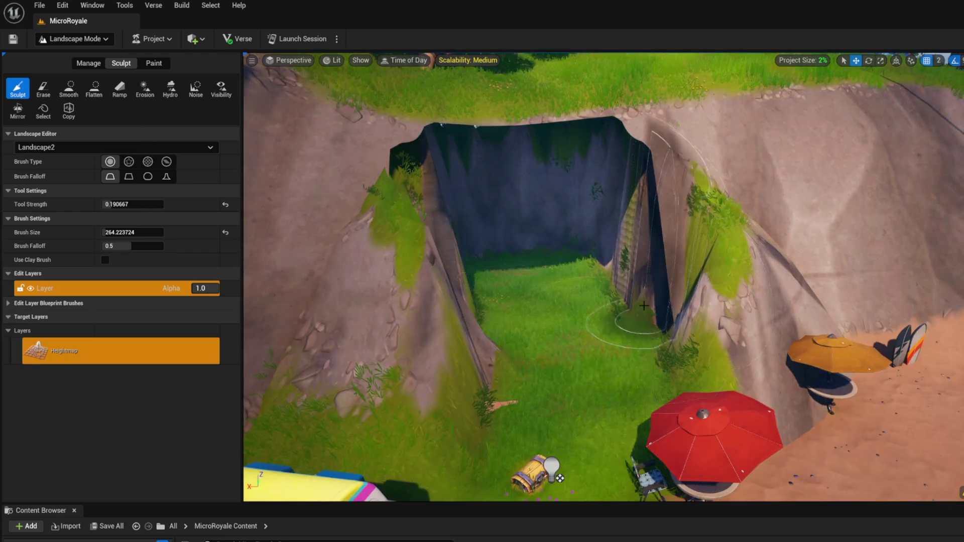
pyautogui.moveTo(634, 327); pyautogui.dragTo(702, 321, button='right')
pyautogui.press('d')
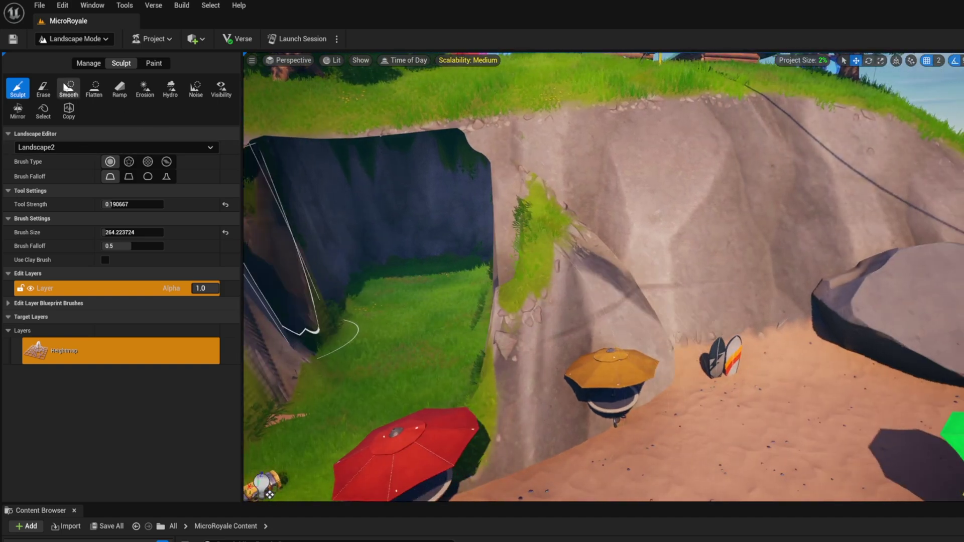
# Step: Lower the grass poking through the cliff beside the cave entrance with the Noise tool in Sub mode
pyautogui.click(68, 88)
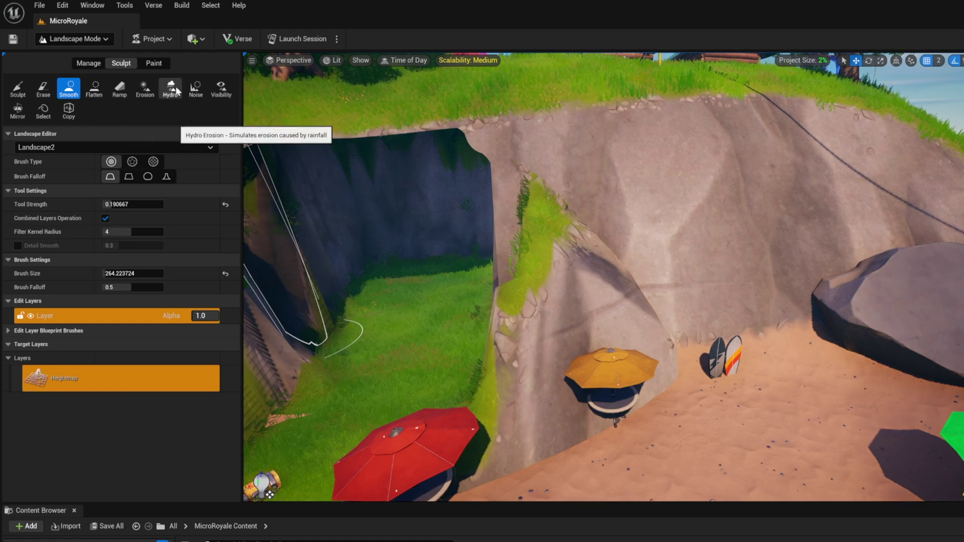
pyautogui.click(197, 94)
pyautogui.moveTo(659, 463)
pyautogui.mouseDown()
pyautogui.moveTo(398, 457)
pyautogui.moveTo(610, 366)
pyautogui.moveTo(615, 404)
pyautogui.moveTo(577, 382)
pyautogui.moveTo(597, 391)
pyautogui.moveTo(638, 371)
pyautogui.moveTo(598, 215)
pyautogui.moveTo(555, 280)
pyautogui.moveTo(542, 273)
pyautogui.mouseUp()
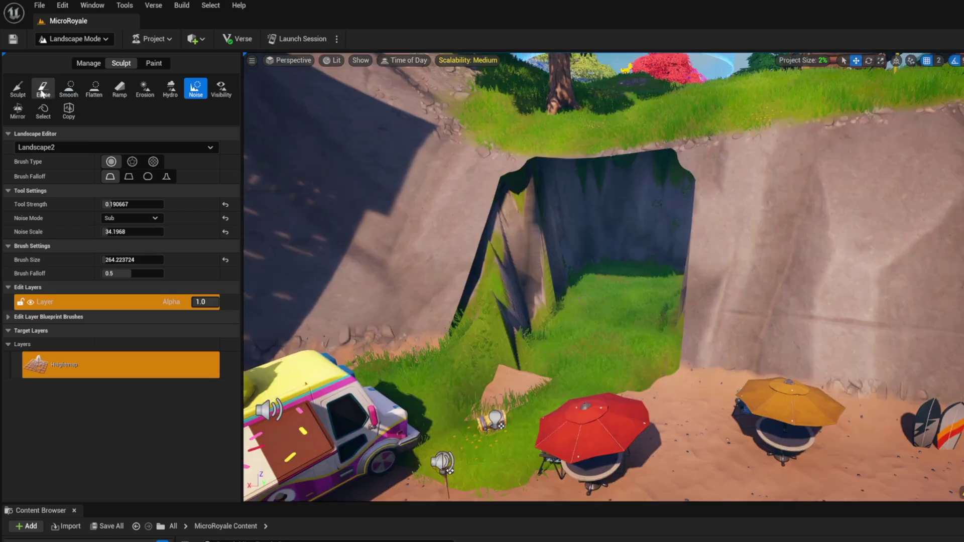
# Step: Smooth the spiky terrain along the left wall of the cave entrance
pyautogui.click(69, 89)
pyautogui.moveTo(486, 315)
pyautogui.mouseDown()
pyautogui.moveTo(471, 208)
pyautogui.moveTo(517, 242)
pyautogui.moveTo(479, 305)
pyautogui.mouseUp()
pyautogui.moveTo(479, 305)
pyautogui.mouseDown(button='right')
pyautogui.moveTo(577, 318)
pyautogui.moveTo(352, 294)
pyautogui.moveTo(434, 297)
pyautogui.moveTo(379, 286)
pyautogui.mouseUp(button='right')
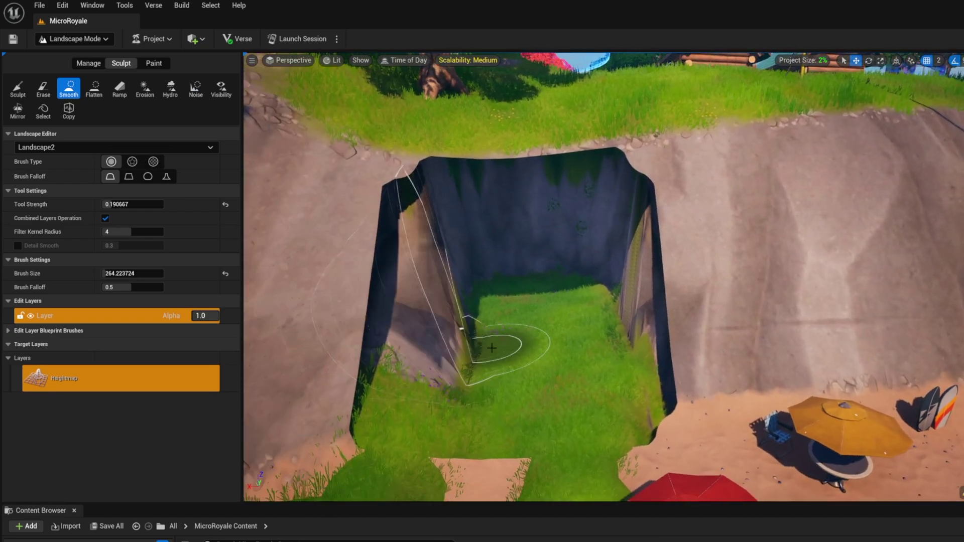
pyautogui.scroll(-3, 461, 322)
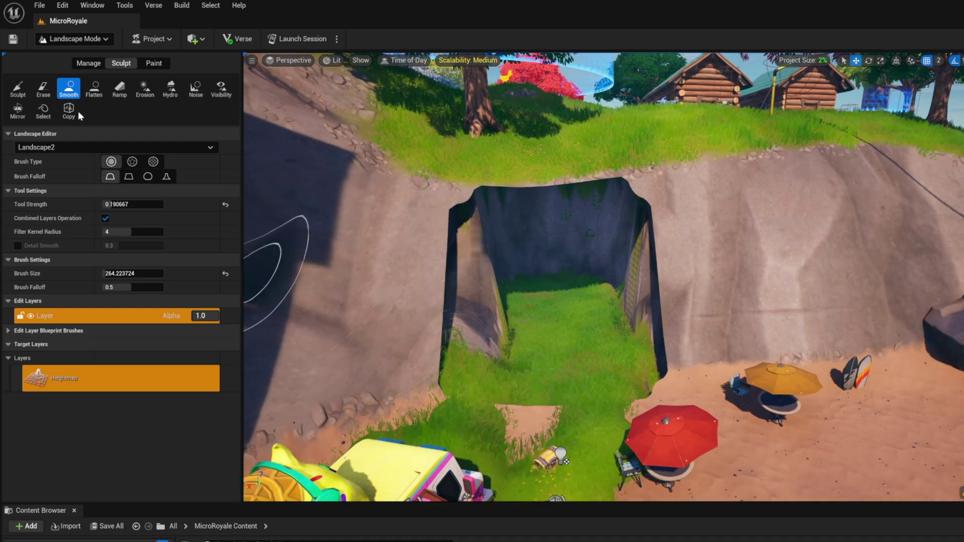
# Step: Raise the grass over the sandy gap in front of the cave entrance with the Sculpt tool
pyautogui.click(18, 87)
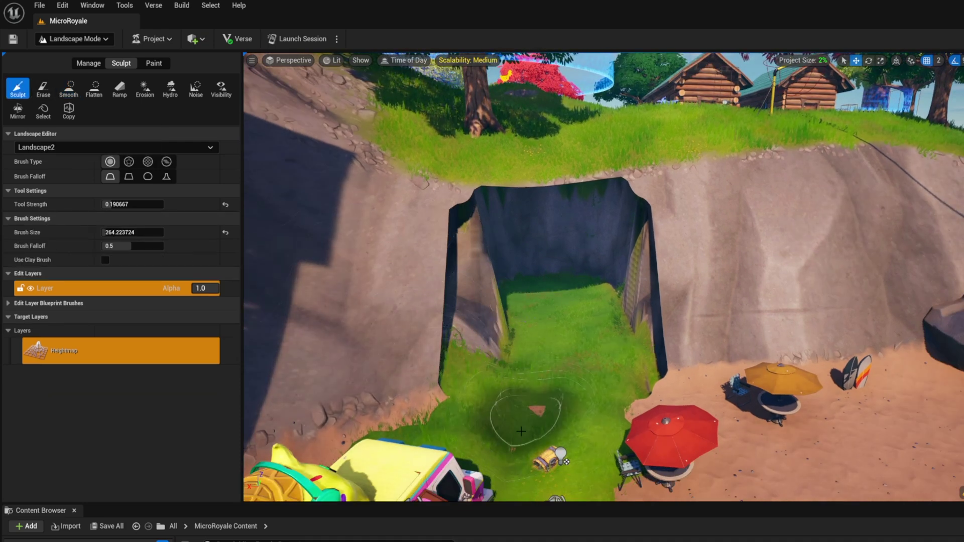
pyautogui.moveTo(552, 430); pyautogui.dragTo(703, 467, button='middle')
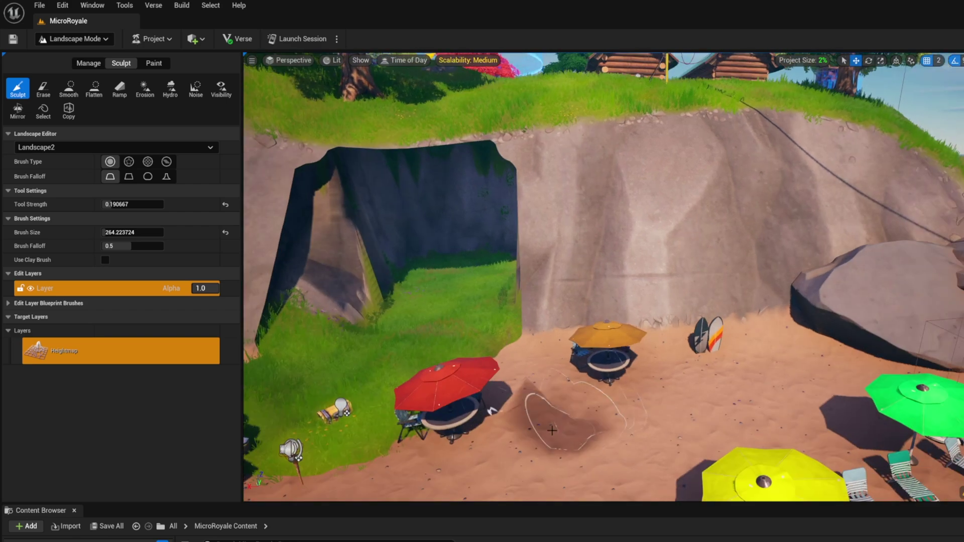
pyautogui.moveTo(552, 431); pyautogui.dragTo(452, 416, button='right')
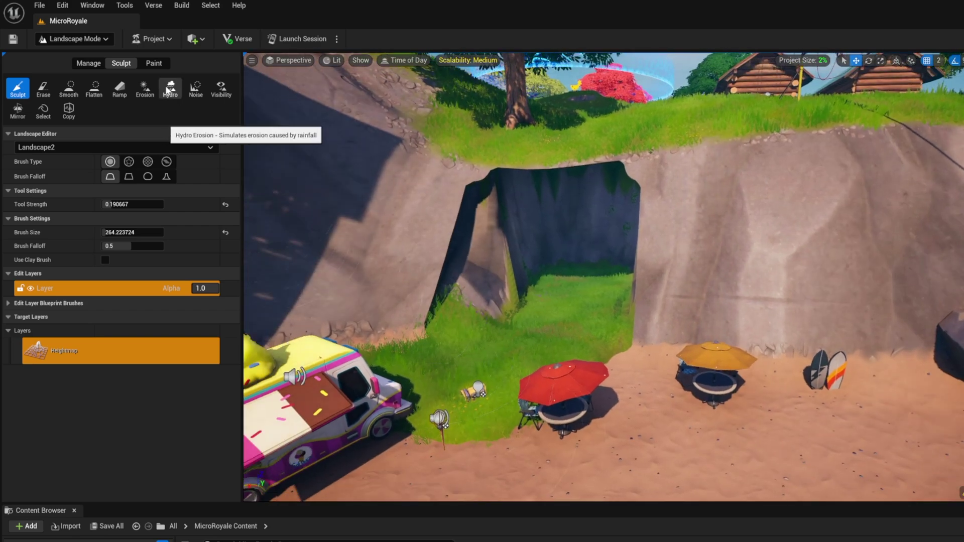
# Step: Lower the grass spilling onto the beach in front of the cave beneath the sand with the Noise tool in Sub mode
pyautogui.click(196, 88)
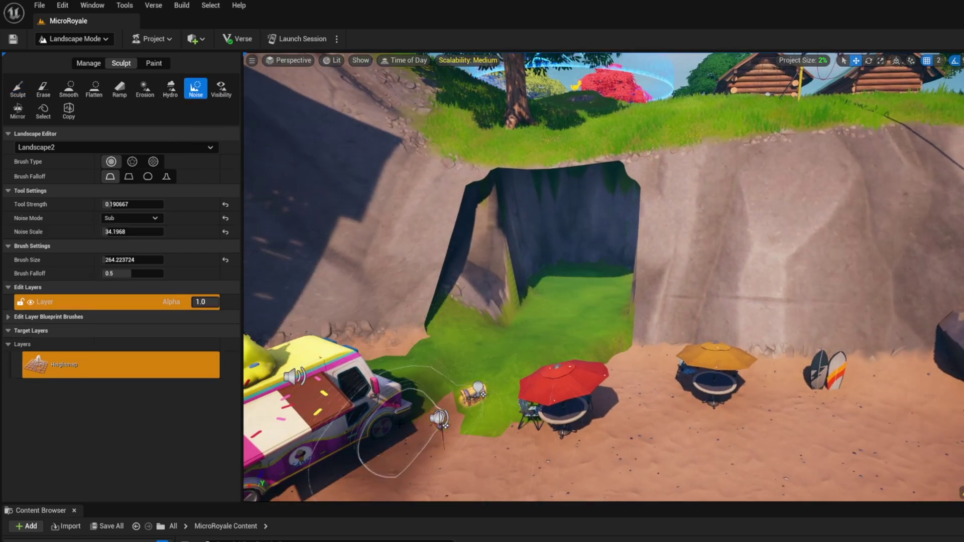
pyautogui.moveTo(399, 424)
pyautogui.mouseDown()
pyautogui.moveTo(477, 445)
pyautogui.moveTo(394, 399)
pyautogui.moveTo(517, 442)
pyautogui.moveTo(587, 424)
pyautogui.moveTo(600, 394)
pyautogui.moveTo(441, 387)
pyautogui.moveTo(608, 420)
pyautogui.moveTo(504, 370)
pyautogui.moveTo(630, 429)
pyautogui.mouseUp()
pyautogui.scroll(5, 633, 425)
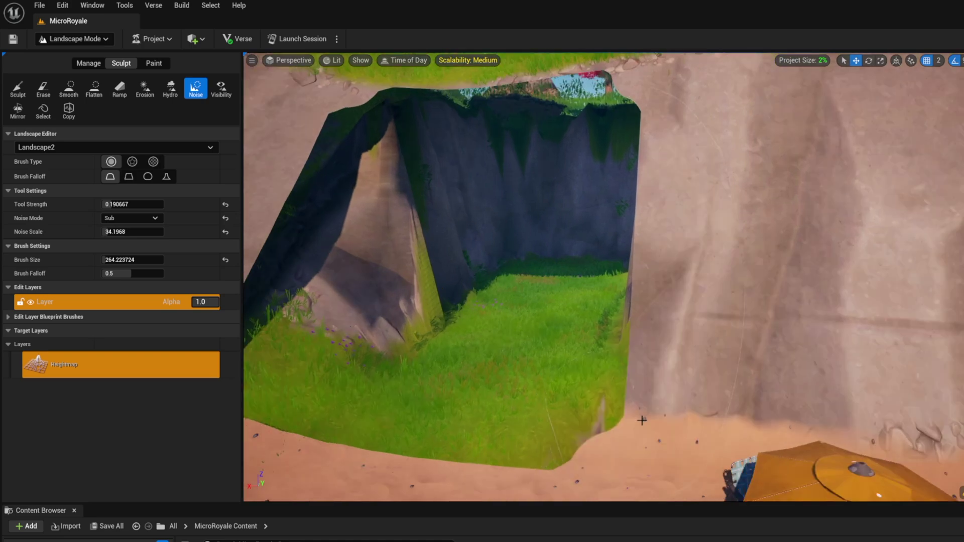
pyautogui.moveTo(641, 420); pyautogui.dragTo(587, 407, button='right')
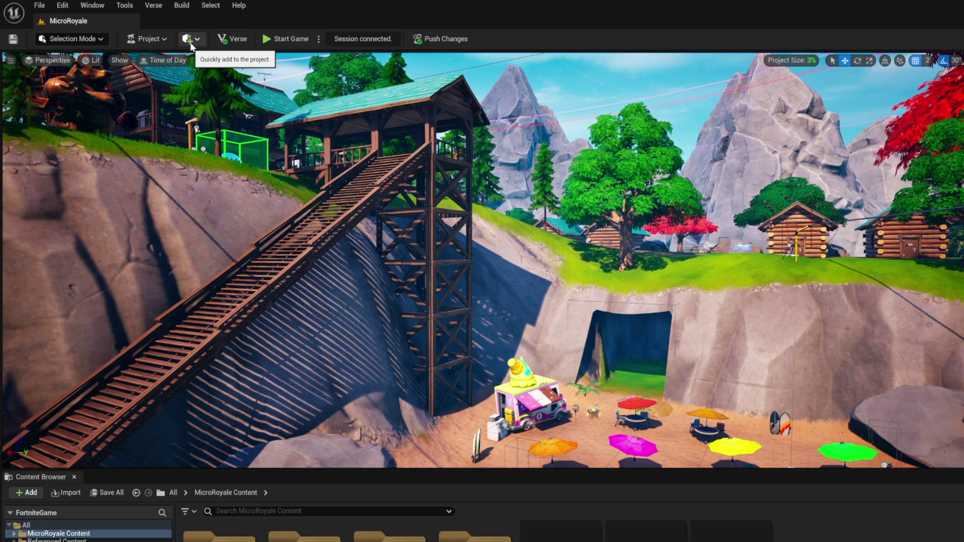
# Step: Add a Fort Underground Volume to the level and move it into the cave opening
pyautogui.click(191, 40)
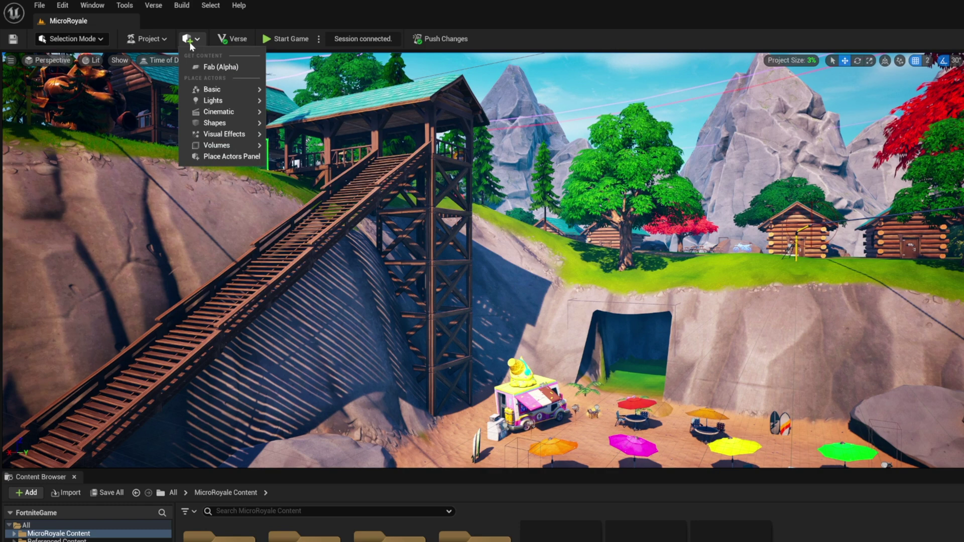
pyautogui.moveTo(233, 146)
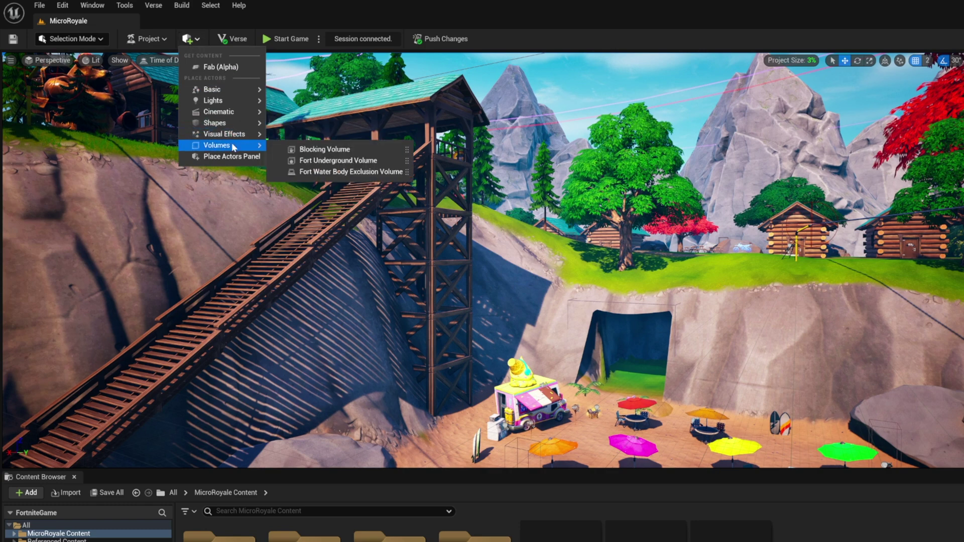
pyautogui.click(325, 161)
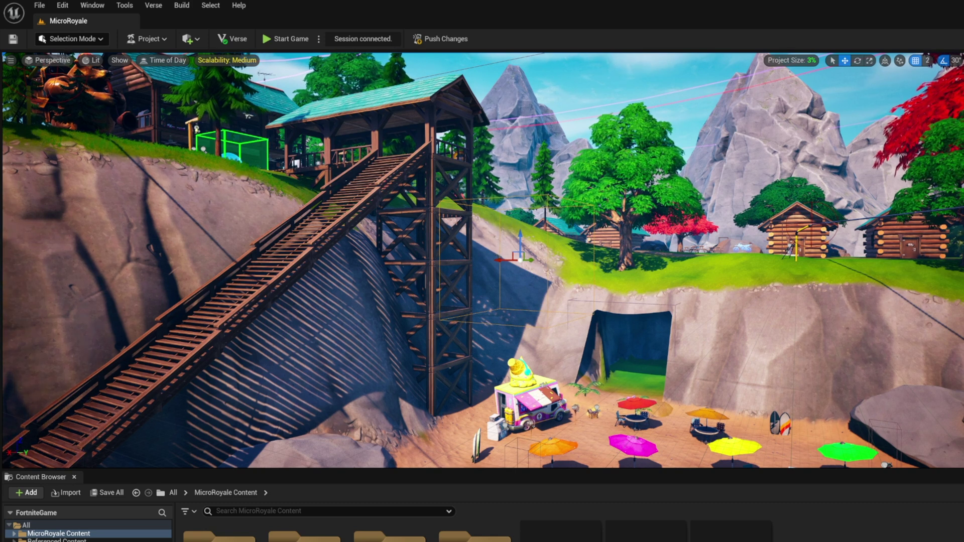
pyautogui.moveTo(530, 260); pyautogui.dragTo(617, 283)
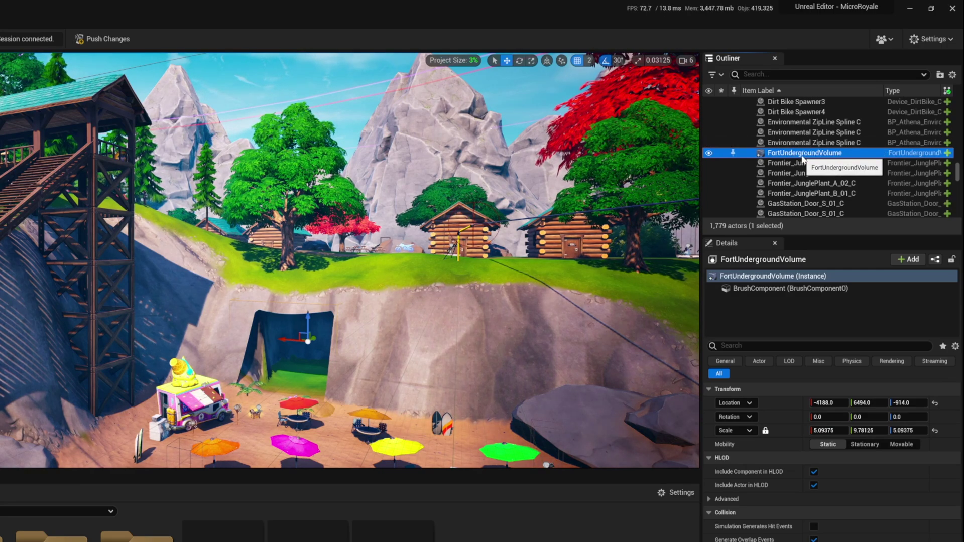
# Step: Focus on FortUndergroundVolume and examine its extents around the cave from behind and beneath the terrain, with the Scale tool active
pyautogui.doubleClick(783, 153)
pyautogui.press('w')
pyautogui.moveTo(348, 268); pyautogui.dragTo(281, 281, button='right')
pyautogui.press('a')
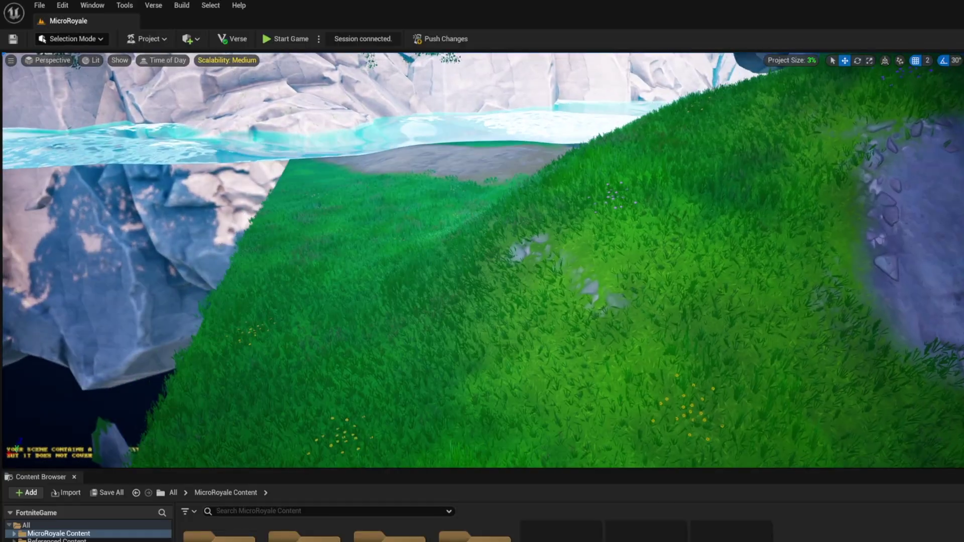
pyautogui.moveTo(713, 202); pyautogui.dragTo(798, 196, button='right')
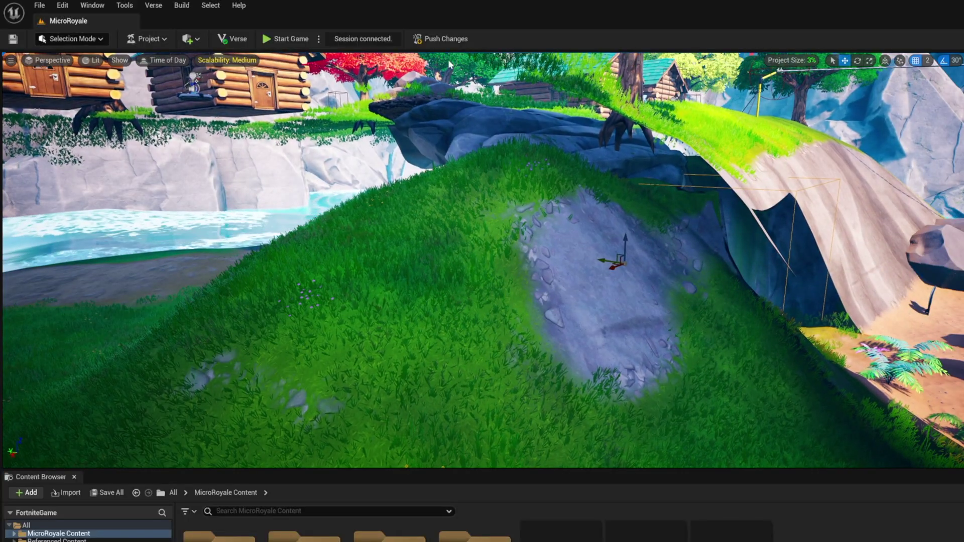
pyautogui.click(869, 61)
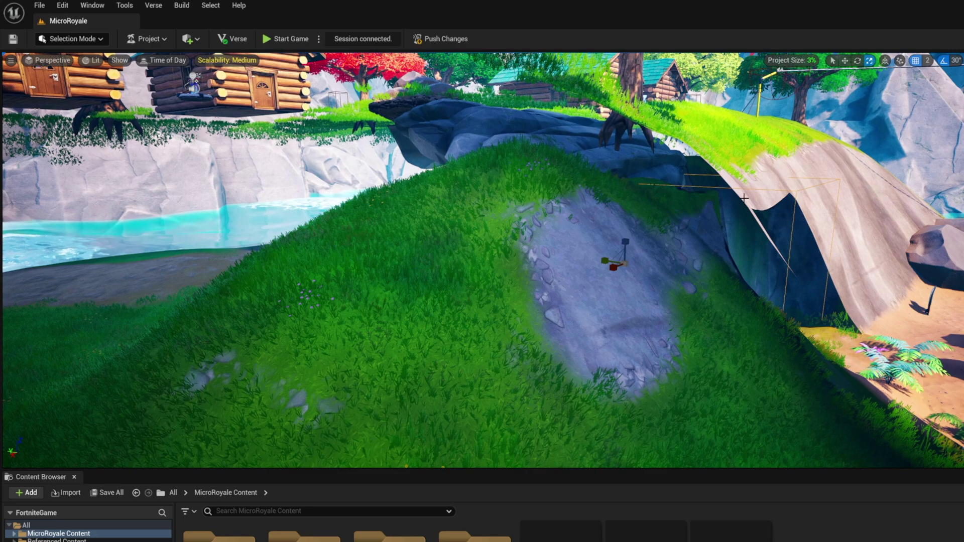
pyautogui.moveTo(582, 244)
pyautogui.mouseDown(button='right')
pyautogui.moveTo(713, 245)
pyautogui.moveTo(582, 244)
pyautogui.moveTo(672, 253)
pyautogui.moveTo(582, 248)
pyautogui.mouseUp(button='right')
pyautogui.press('a')
pyautogui.press('a')
pyautogui.moveTo(353, 197); pyautogui.dragTo(291, 204, button='right')
pyautogui.press('d')
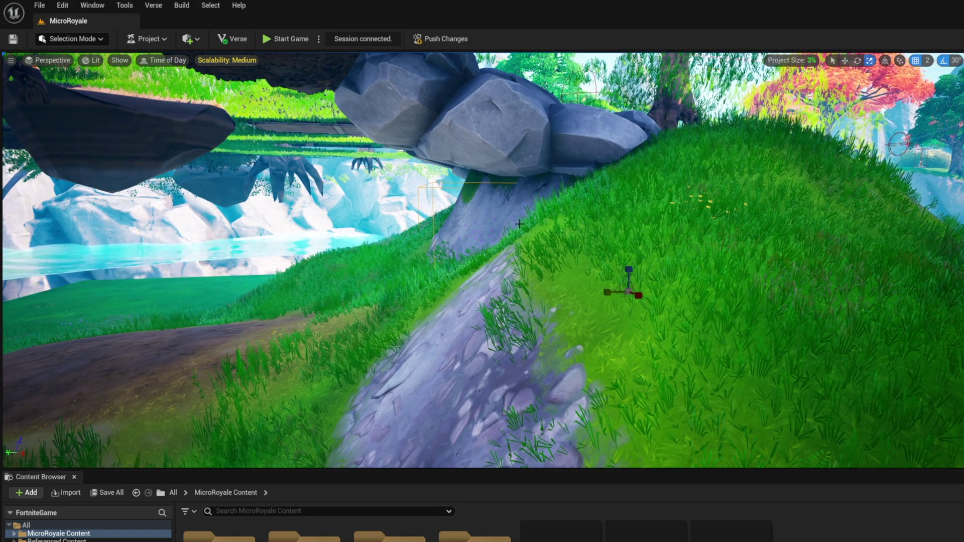
pyautogui.moveTo(292, 204); pyautogui.dragTo(246, 203, button='right')
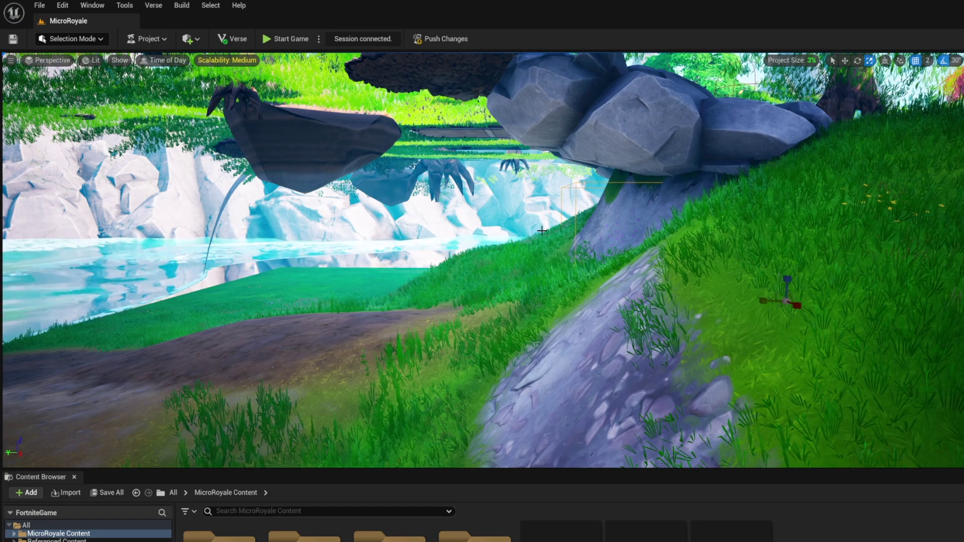
pyautogui.press('d')
pyautogui.moveTo(541, 230)
pyautogui.mouseDown(button='right')
pyautogui.moveTo(382, 221)
pyautogui.moveTo(680, 226)
pyautogui.moveTo(634, 226)
pyautogui.moveTo(640, 251)
pyautogui.moveTo(623, 256)
pyautogui.mouseUp(button='right')
pyautogui.press('d')
pyautogui.press('w')
pyautogui.press('s')
pyautogui.scroll(-3, 680, 226)
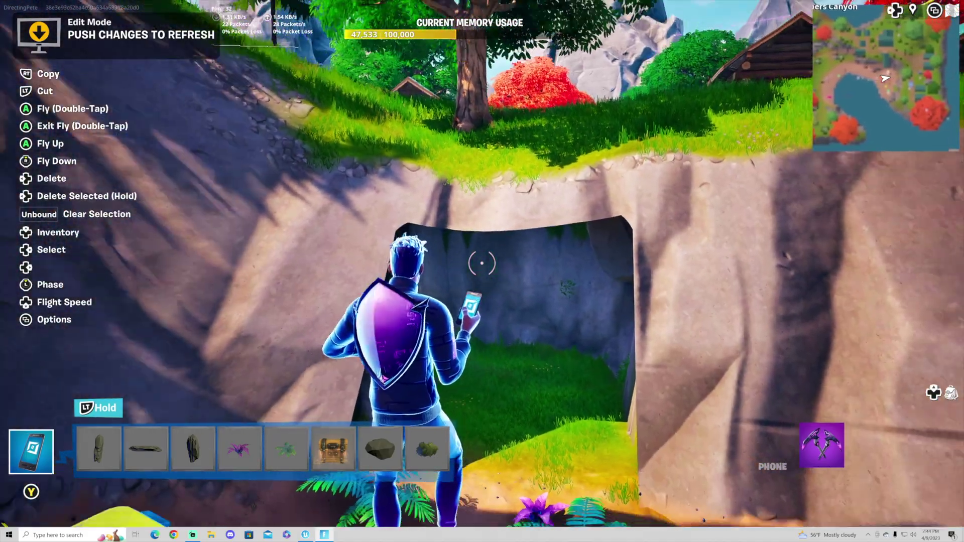
# Step: In the Fortnite edit session, open the Creative inventory's galleries and filter them by Terrain
pyautogui.press('Tab')
pyautogui.press('d')
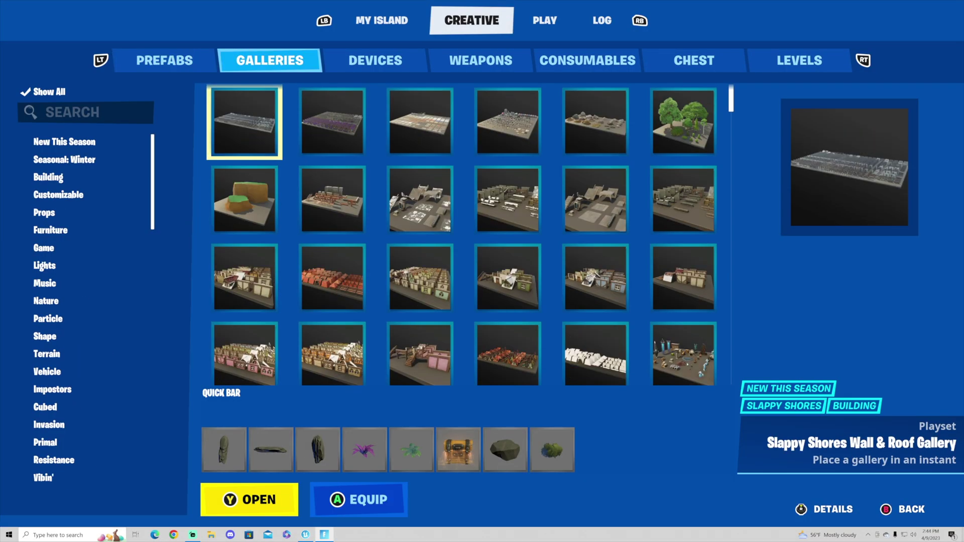
pyautogui.press('Left')
pyautogui.press('Down')
pyautogui.press('Down')
pyautogui.press('Down')
pyautogui.press('Down')
pyautogui.press('Down')
pyautogui.press('Down')
pyautogui.press('Down')
pyautogui.press('Down')
pyautogui.press('Down')
pyautogui.press('Down')
pyautogui.press('Down')
pyautogui.press('Down')
pyautogui.press('Down')
pyautogui.press('Down')
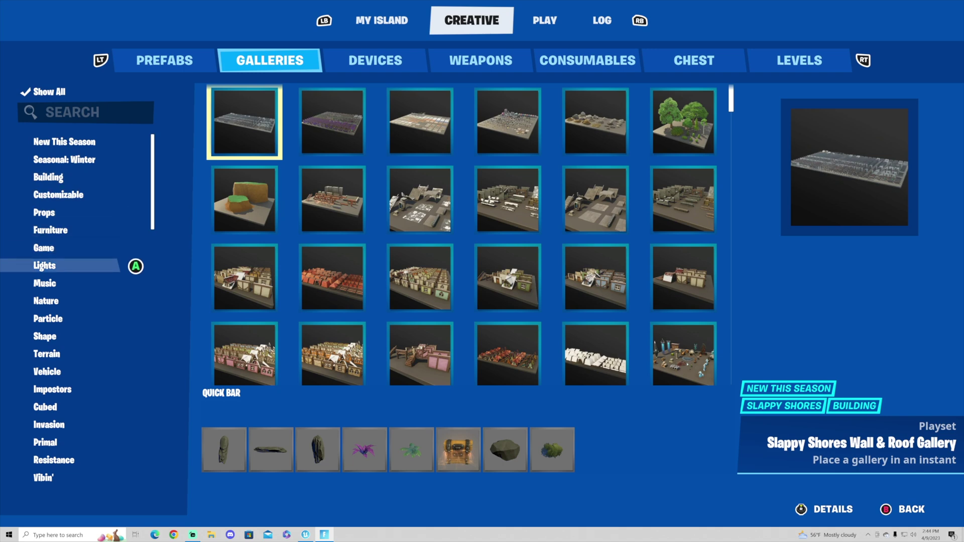
pyautogui.press('Return')
# Step: Open the Modular Rock Gallery Temperate Buildable B to view its individual rocks
pyautogui.press('Right')
pyautogui.press('Down')
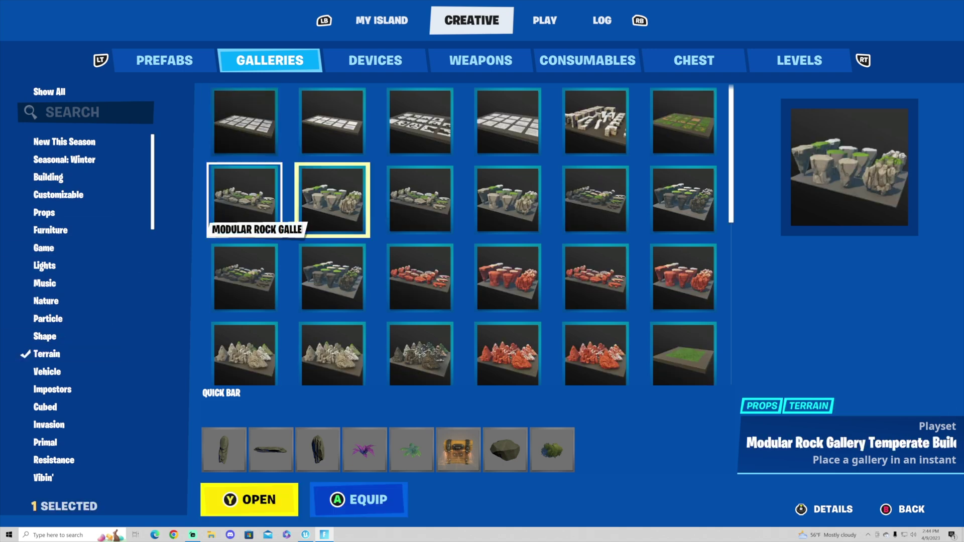
pyautogui.press('Right')
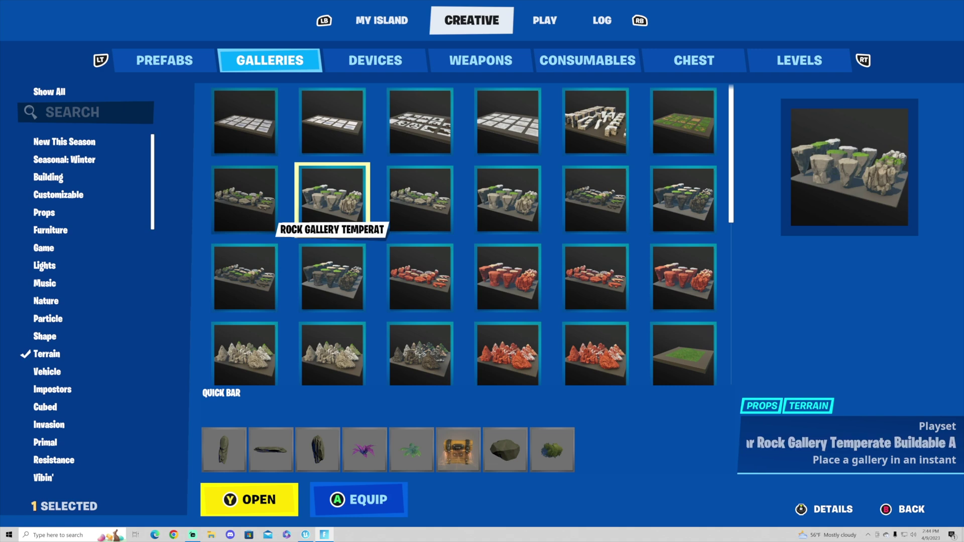
pyautogui.press('Left')
pyautogui.press('Return')
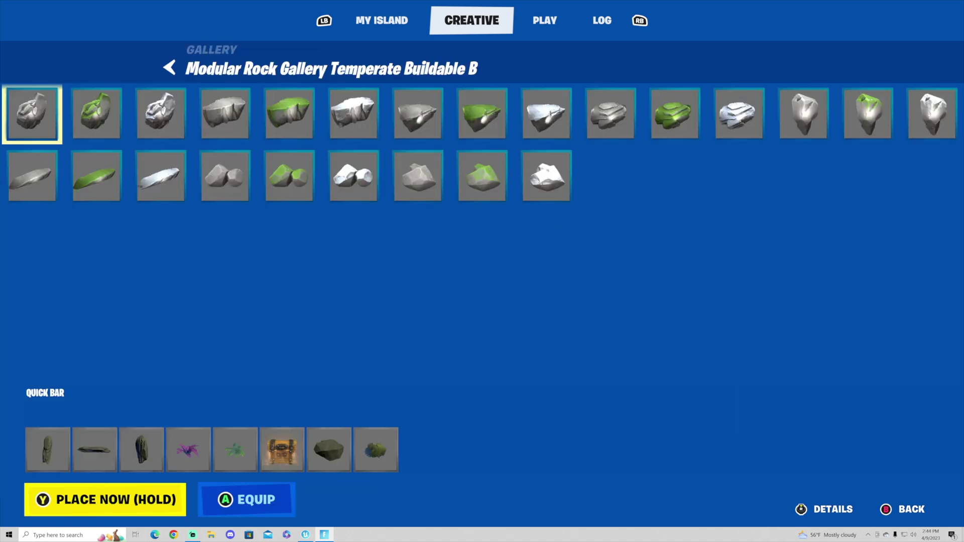
# Step: Try placing the gallery's wide grey rock, fourth in the first row, in front of the cave opening
pyautogui.press('Right')
pyautogui.press('Right')
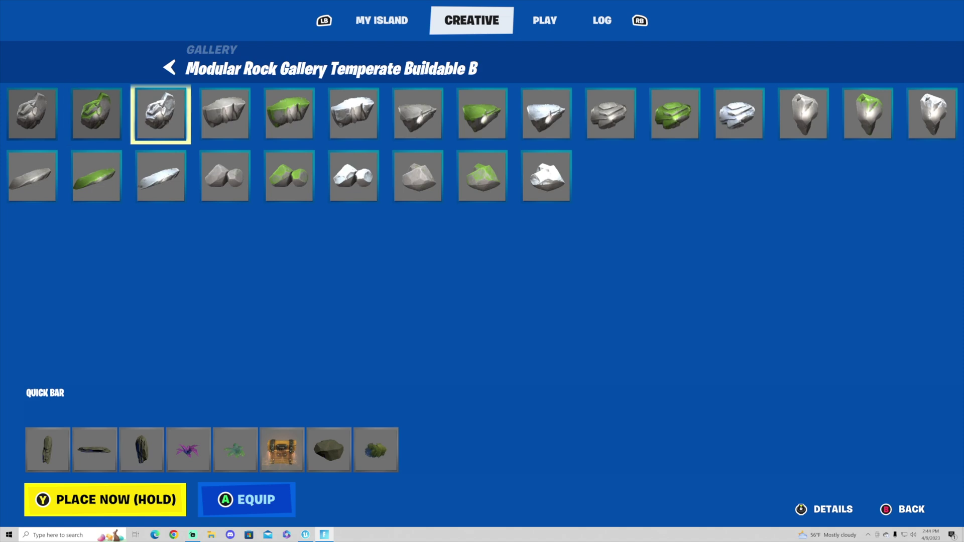
pyautogui.press('Right')
pyautogui.press('y')
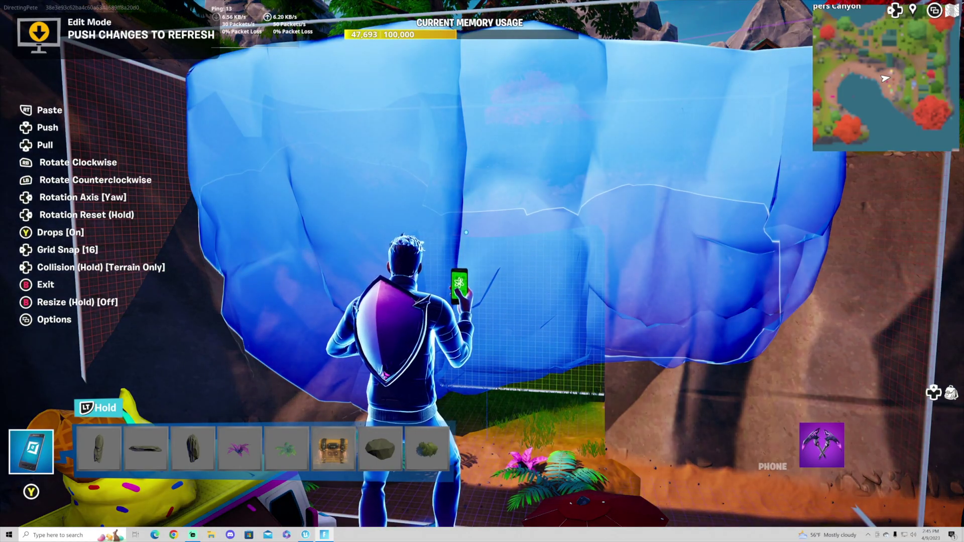
pyautogui.press('b')
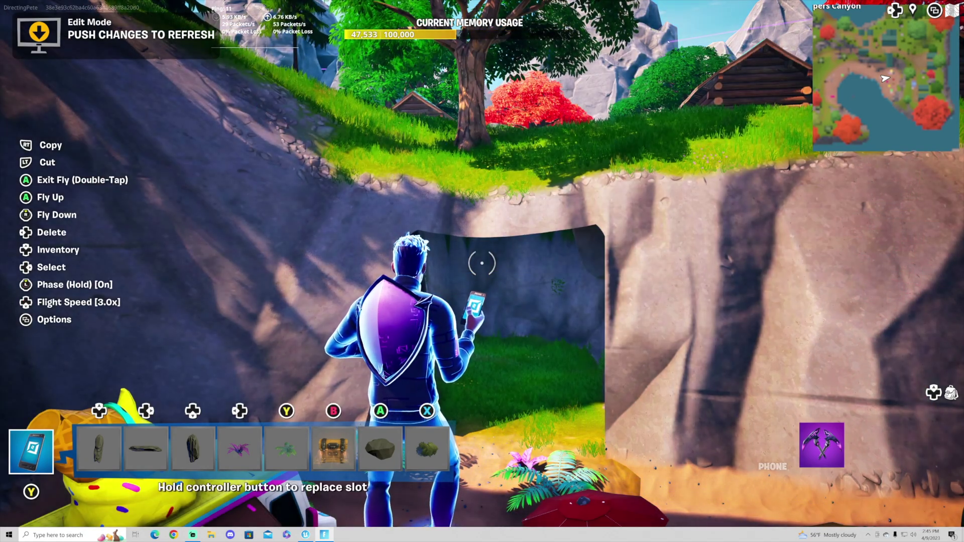
# Step: Place the tall rock from the first quick bar slot against the left side of the cave entrance
pyautogui.press('1')
pyautogui.rightClick(482, 263)
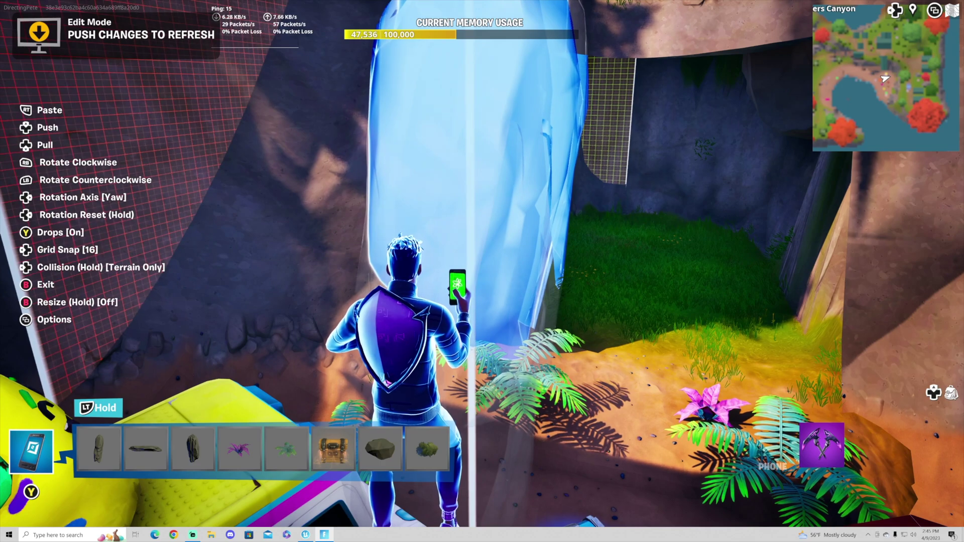
pyautogui.click(482, 263)
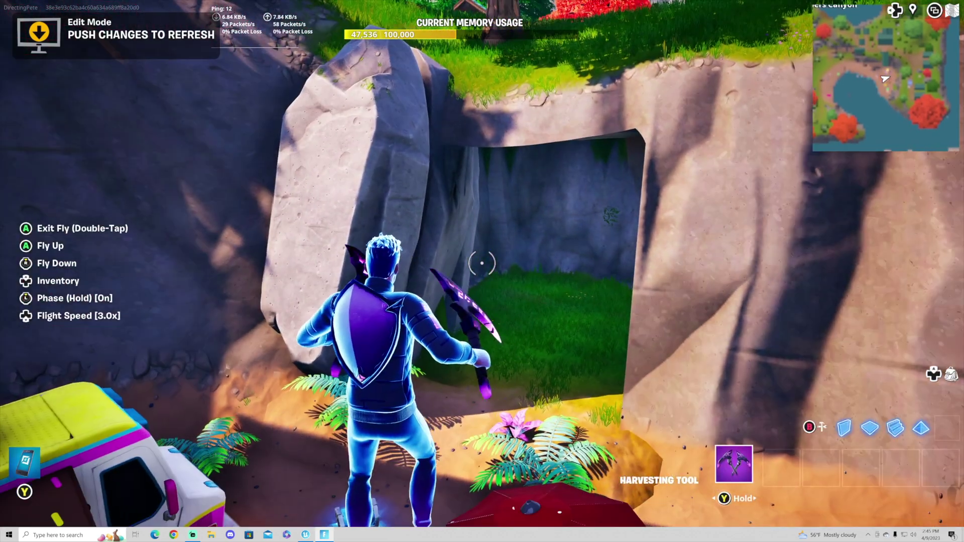
# Step: Place another tall rock at the left side of the cave entrance, and lay the wide flat rock across its top with Drops off
pyautogui.press('y')
pyautogui.rightClick(482, 263)
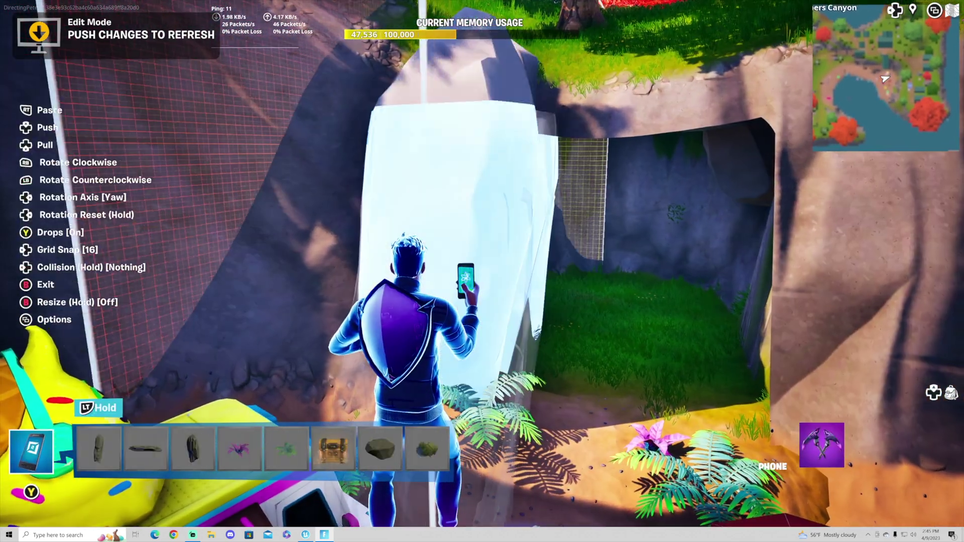
pyautogui.click(482, 263)
pyautogui.rightClick(482, 263)
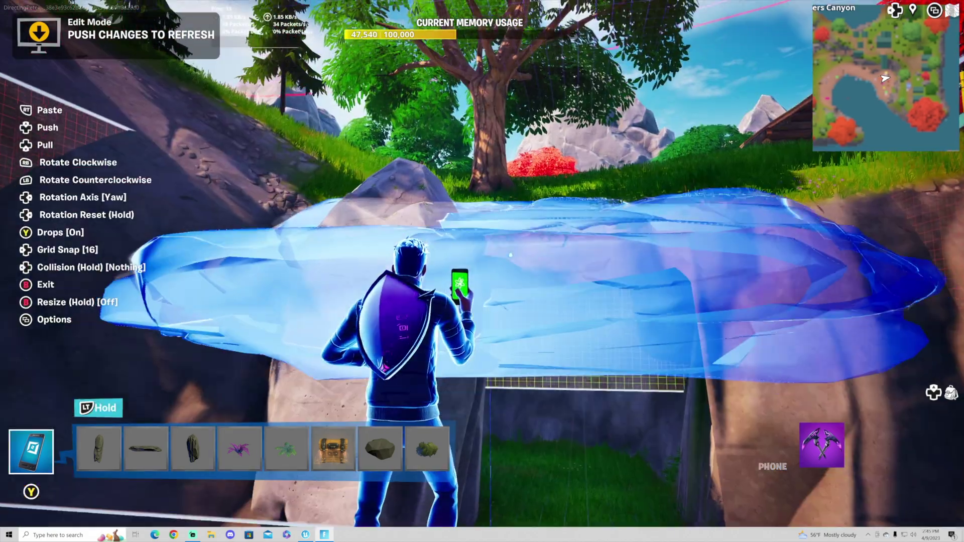
pyautogui.press('y')
# Step: Place a tall rock against the right side of the cave entrance
pyautogui.press('d')
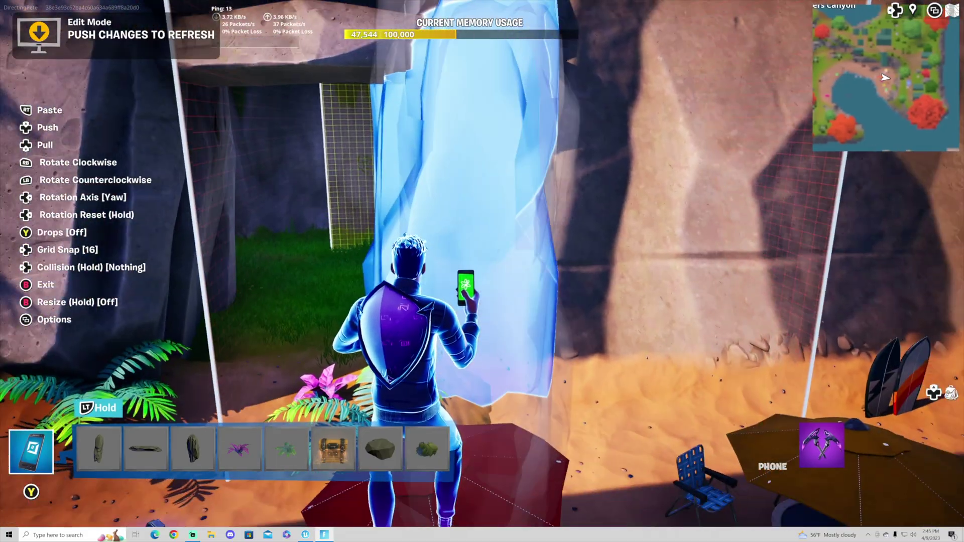
pyautogui.click(482, 263)
pyautogui.press('y')
pyautogui.press('y')
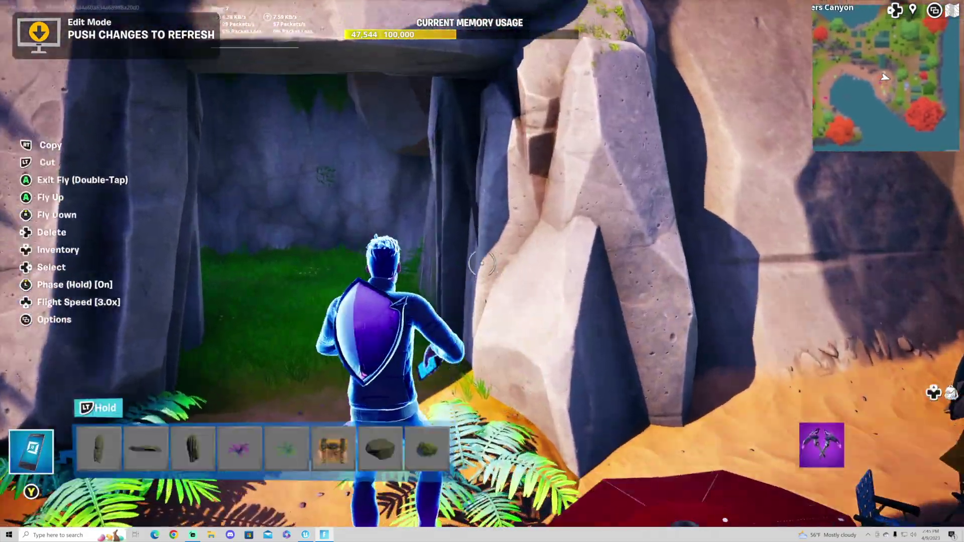
# Step: Line the cave's inner back wall with boulders from the seventh quick bar slot, keeping Drops off
pyautogui.press('s')
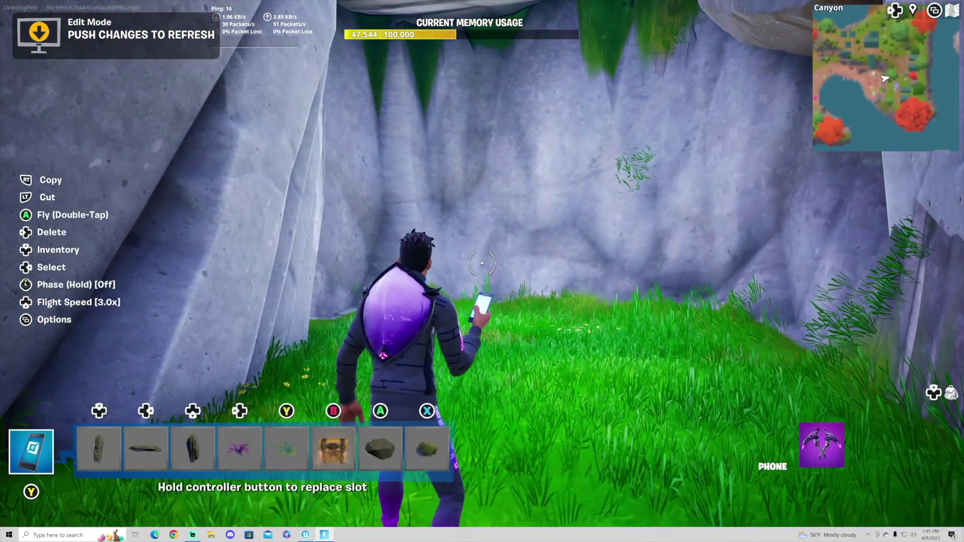
pyautogui.press('7')
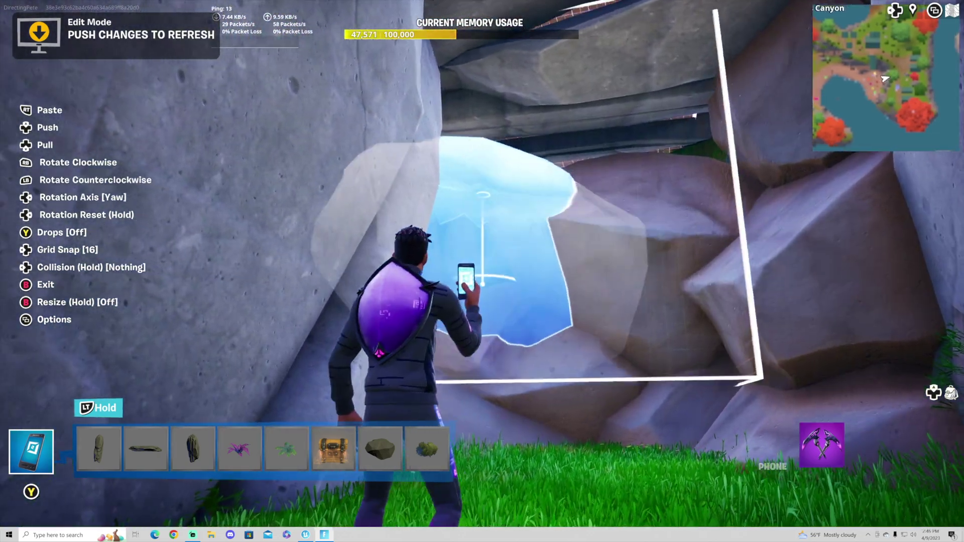
# Step: Open the Reality Nature Gallery from the Nature galleries, examine its individual plants, and return to the cave
pyautogui.press('Tab')
pyautogui.press('Return')
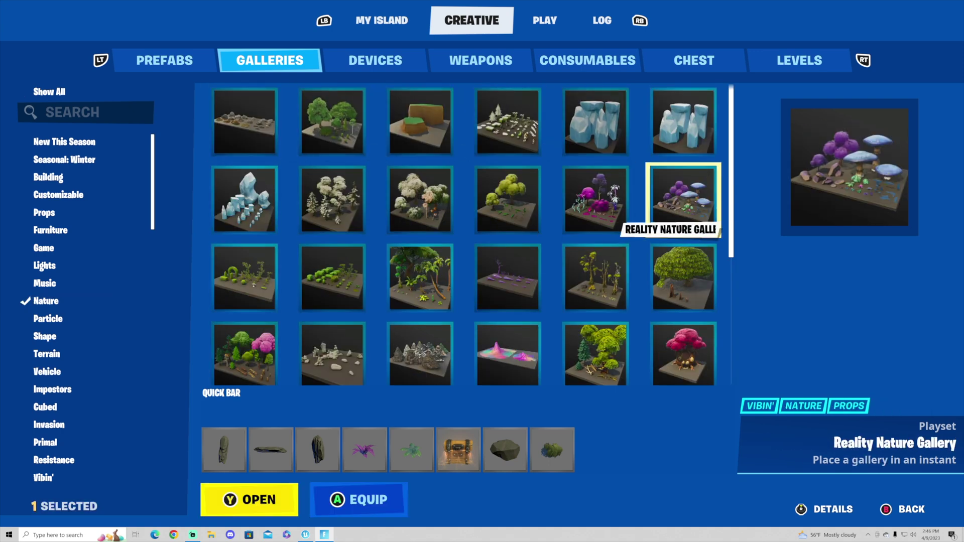
pyautogui.press('y')
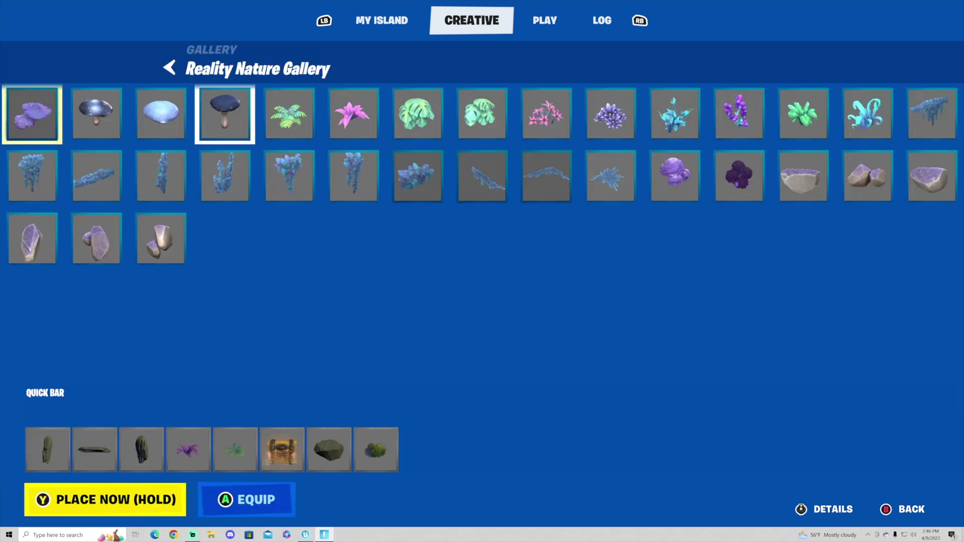
pyautogui.press('Left')
pyautogui.press('Escape')
pyautogui.press('Escape')
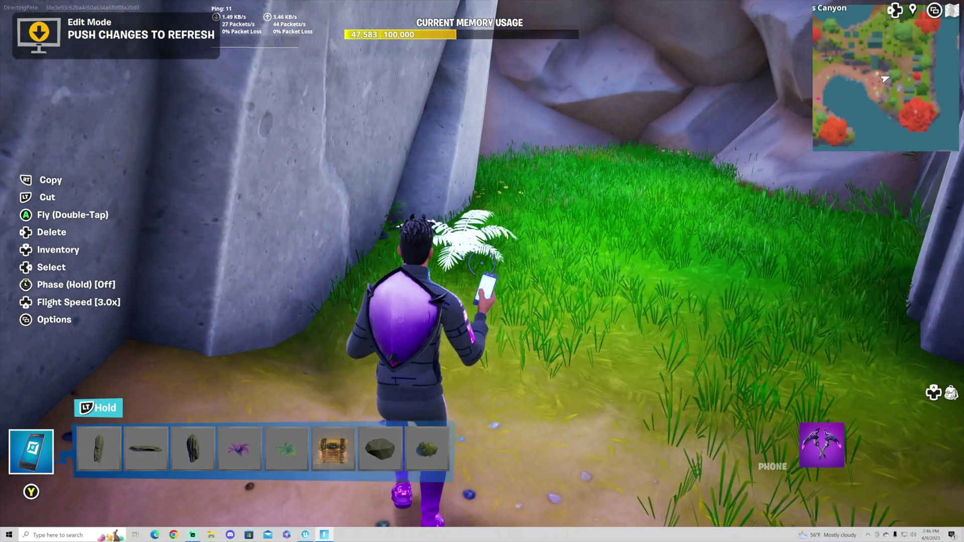
# Step: Place ferns and pink broad-leaved plants on the grass along both sides of the cave entrance with Drops on
pyautogui.click(482, 263)
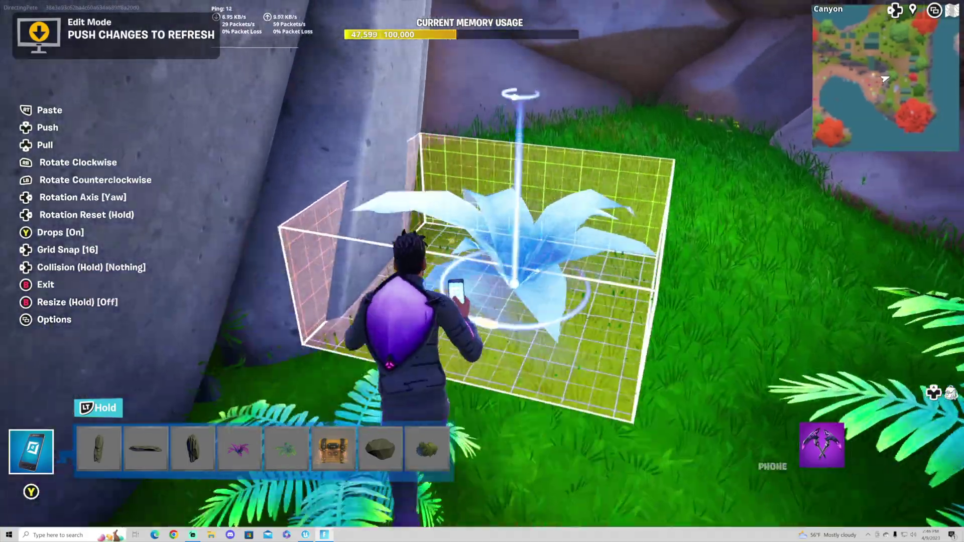
pyautogui.click(482, 271)
pyautogui.click(482, 272)
pyautogui.press('Escape')
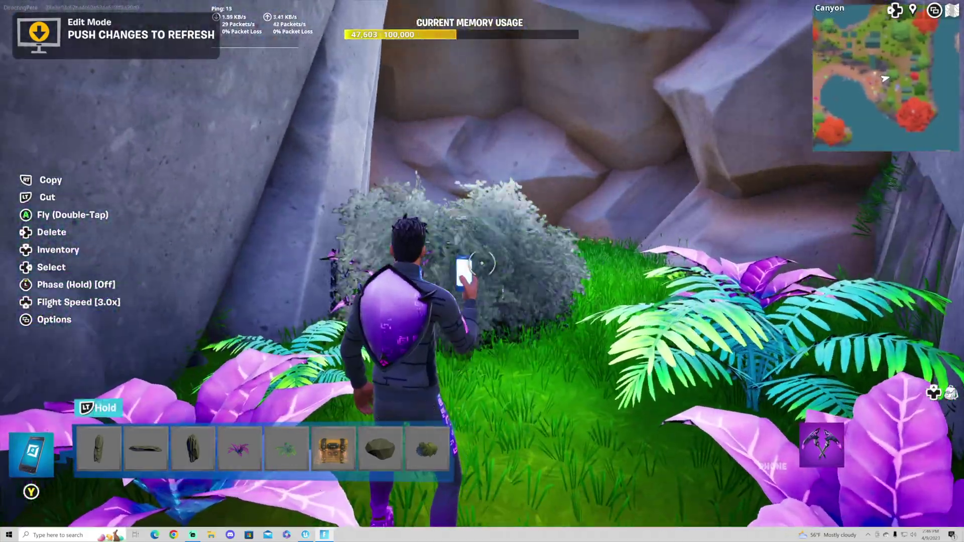
# Step: Copy the leafy bush and place copies behind the pink plants along the cave's rock walls
pyautogui.click(481, 263)
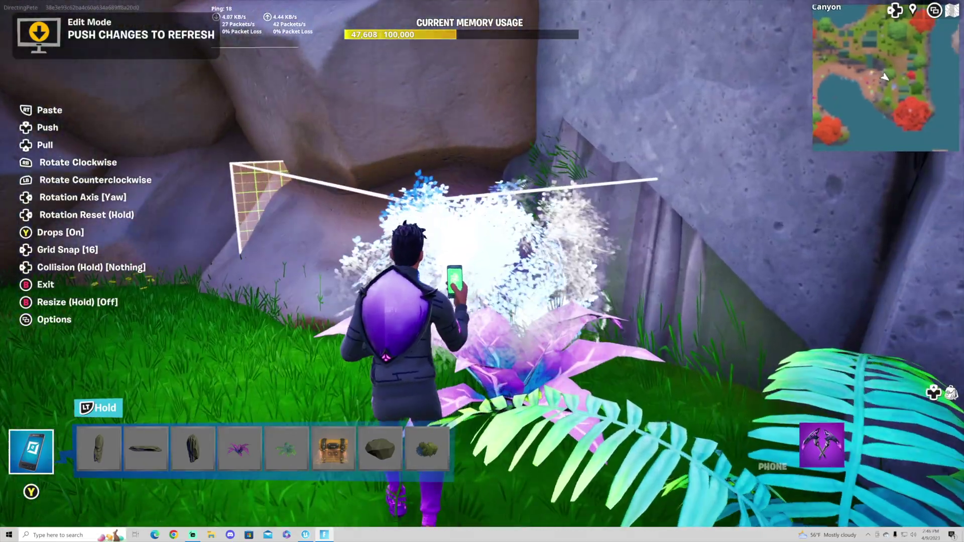
pyautogui.click(482, 271)
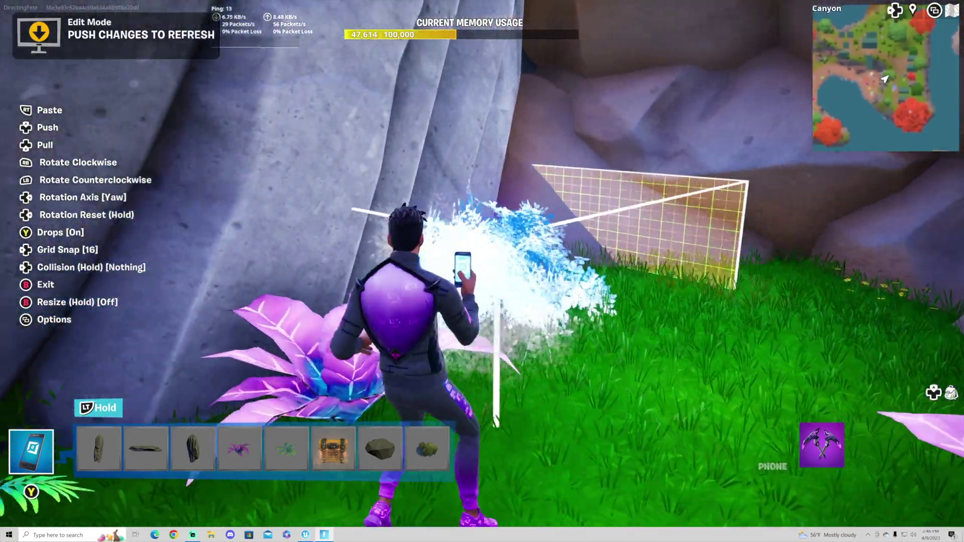